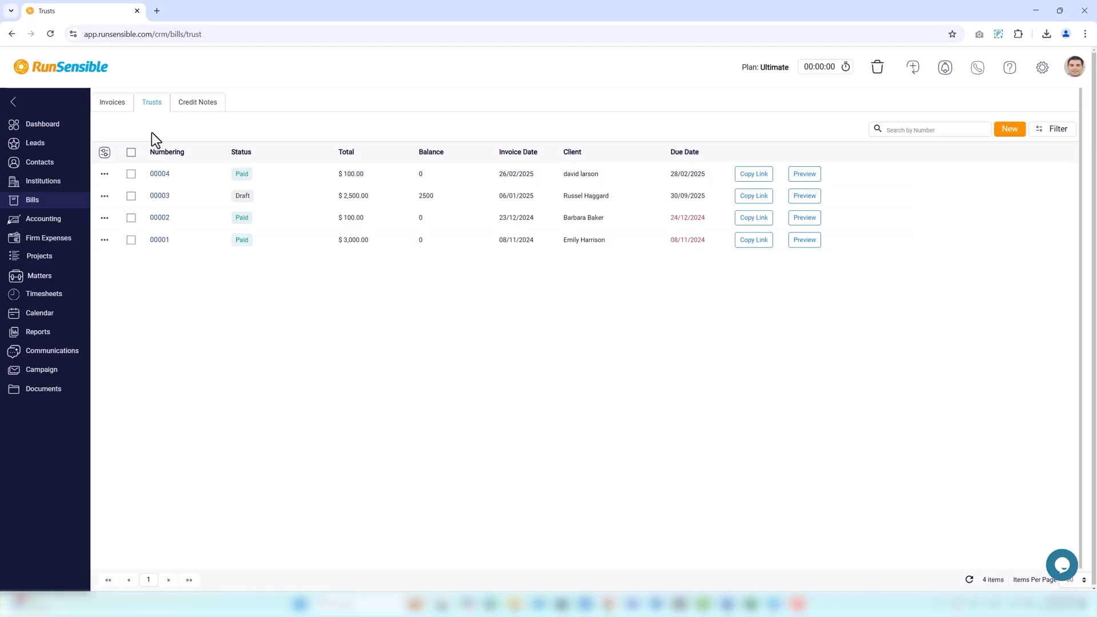
# Start a new trust request dated 27/2/2025 with the due date 28/2/2025
pyautogui.click(1004, 137)
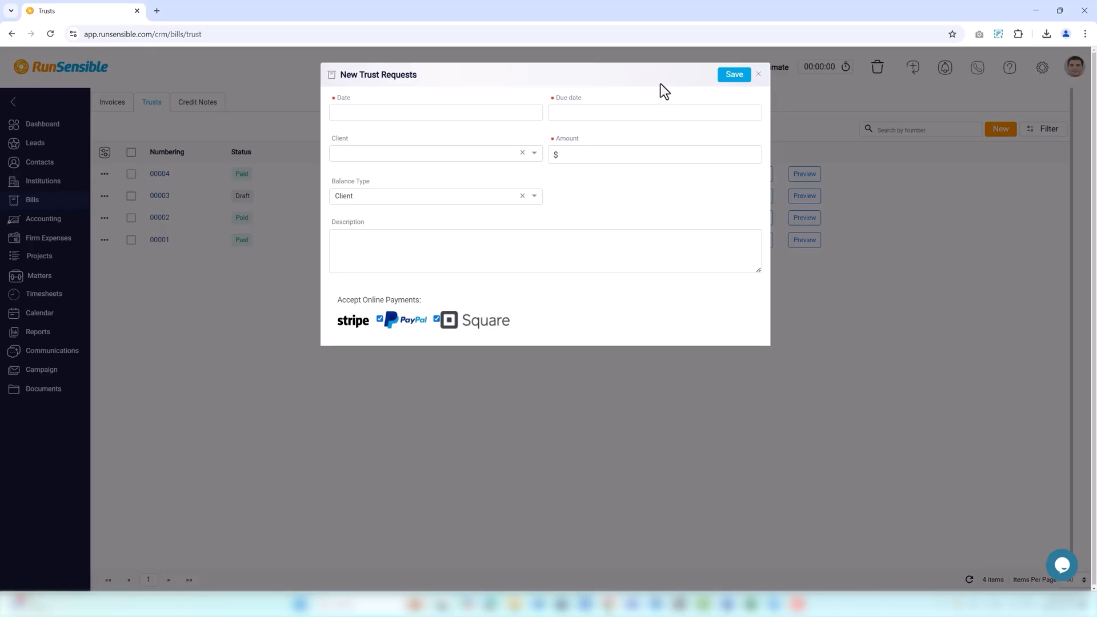
pyautogui.click(454, 120)
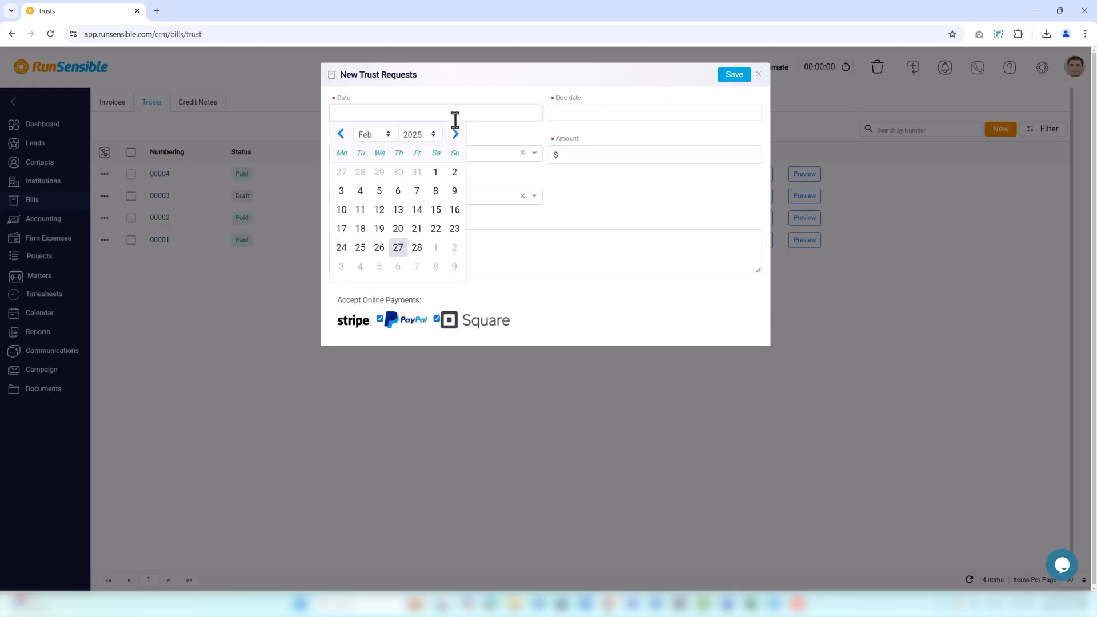
pyautogui.click(399, 247)
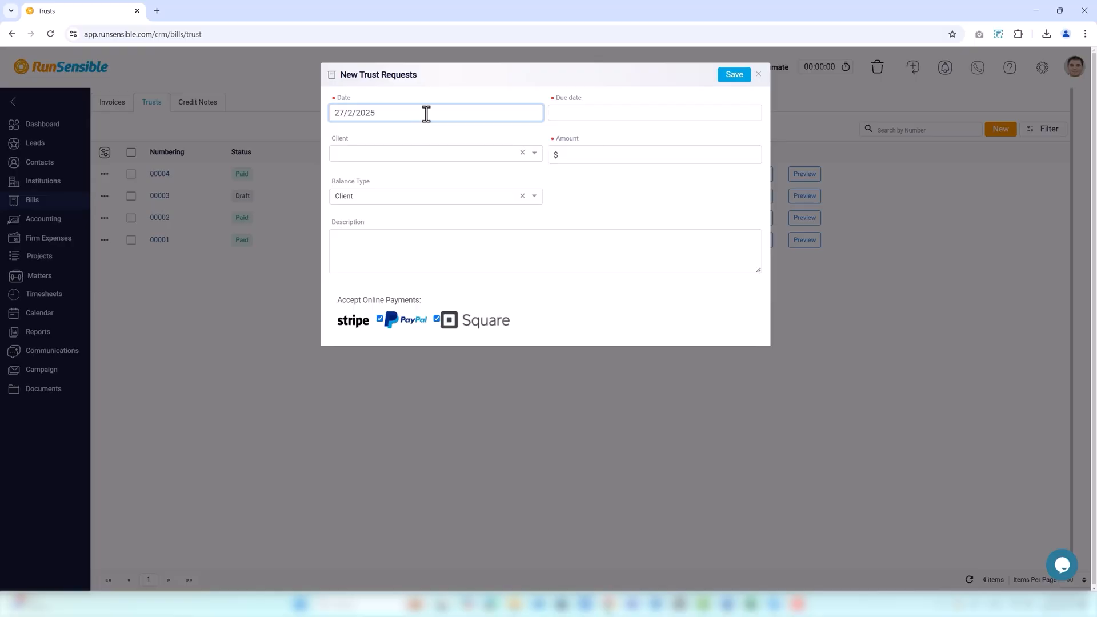
pyautogui.click(558, 113)
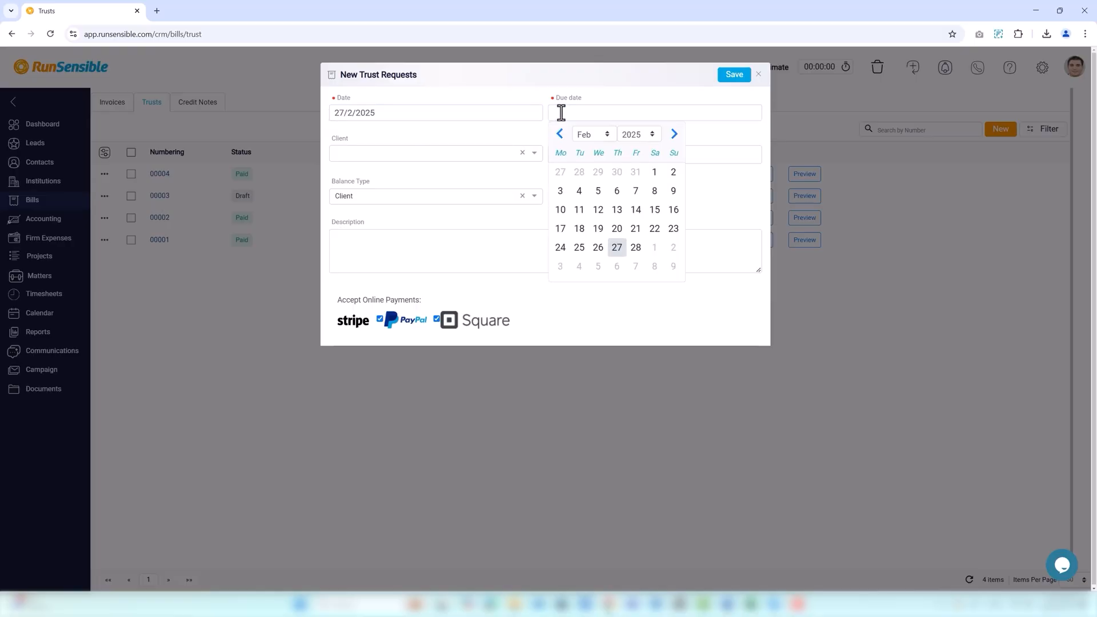
pyautogui.click(634, 247)
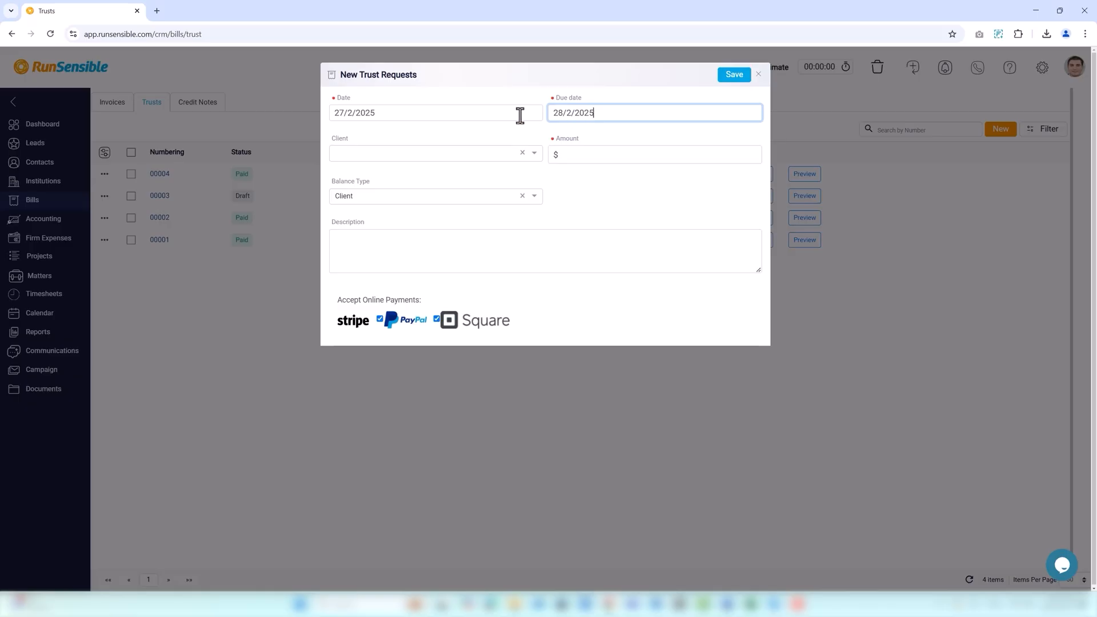
# Set the trust request's client to Alimentation Couche-Tard and its amount to $2,000
pyautogui.click(381, 154)
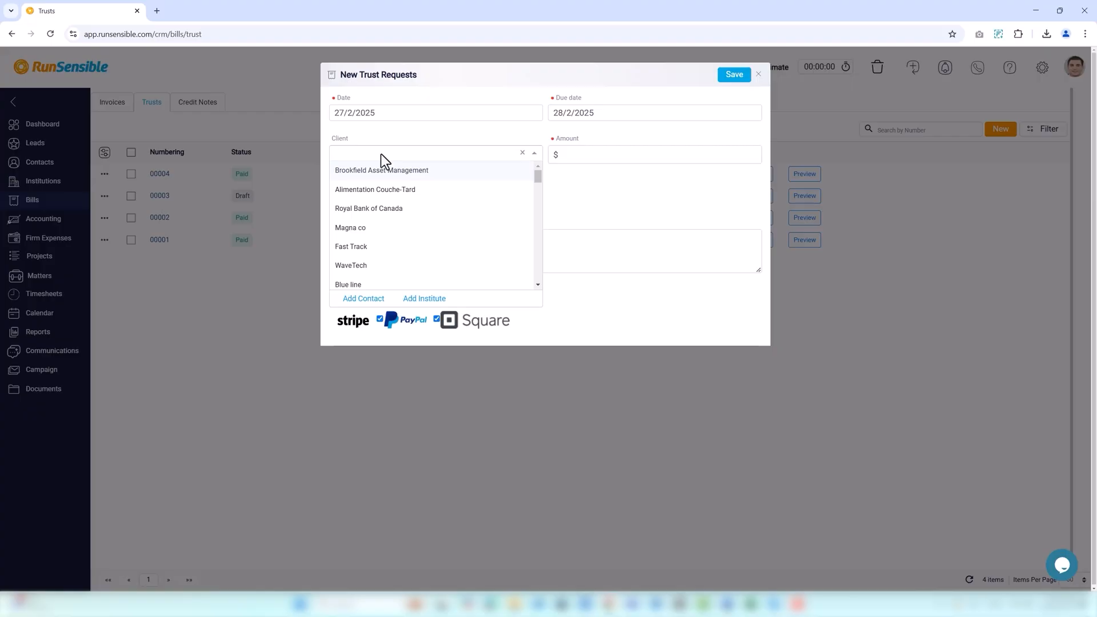
pyautogui.click(377, 190)
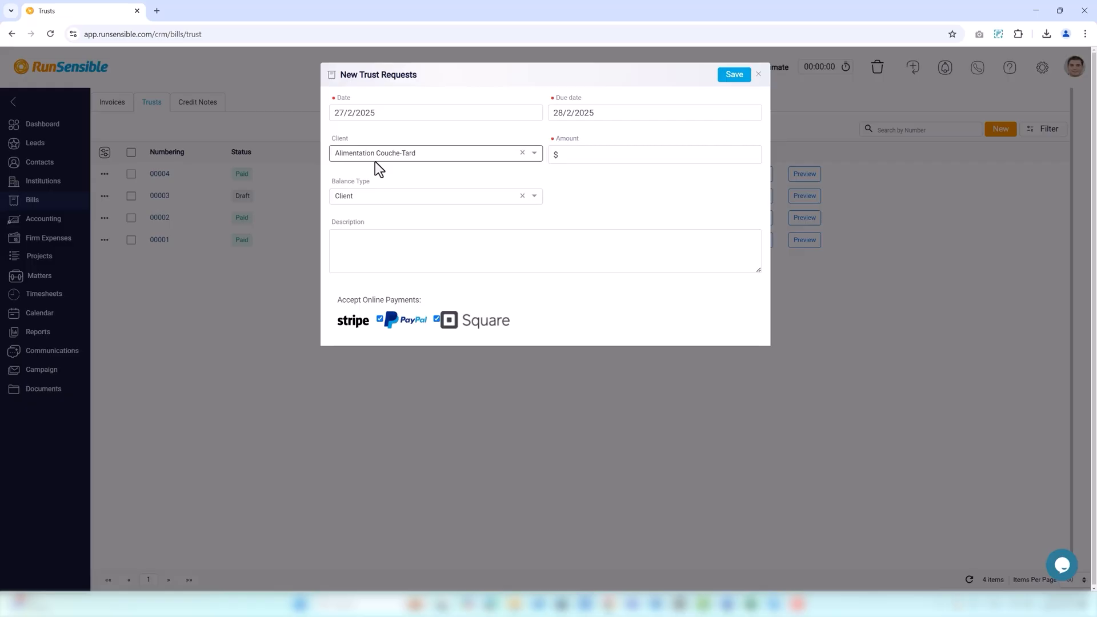
pyautogui.click(573, 155)
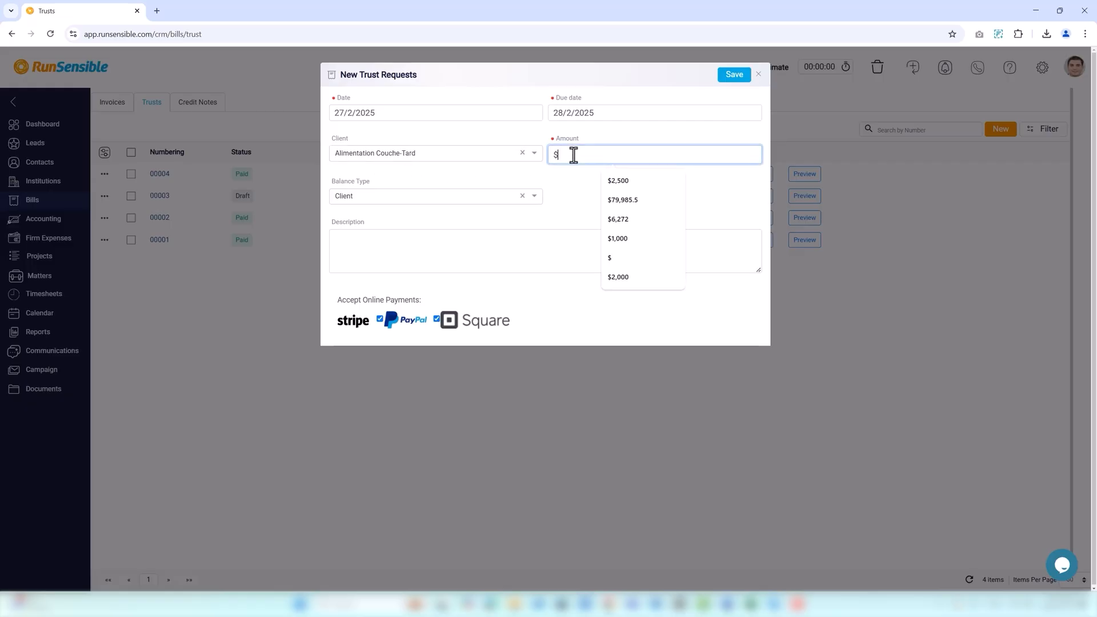
pyautogui.write('2,00')
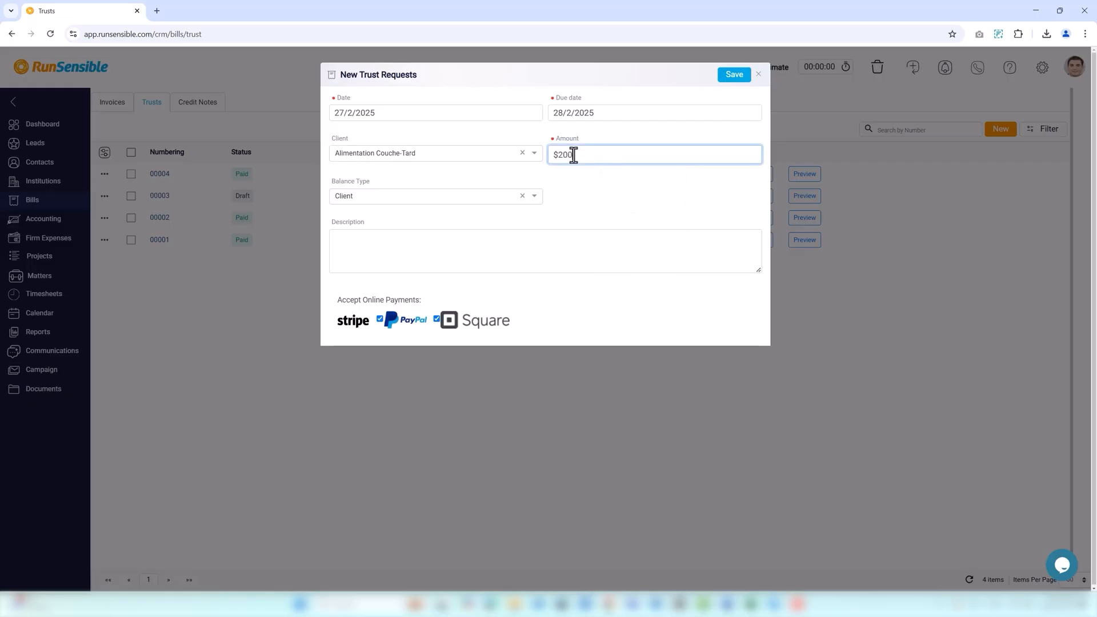
pyautogui.write('0')
# Set the trust request's balance type to Matter and assign it to the Commercial Vehicle Accident matter
pyautogui.click(413, 192)
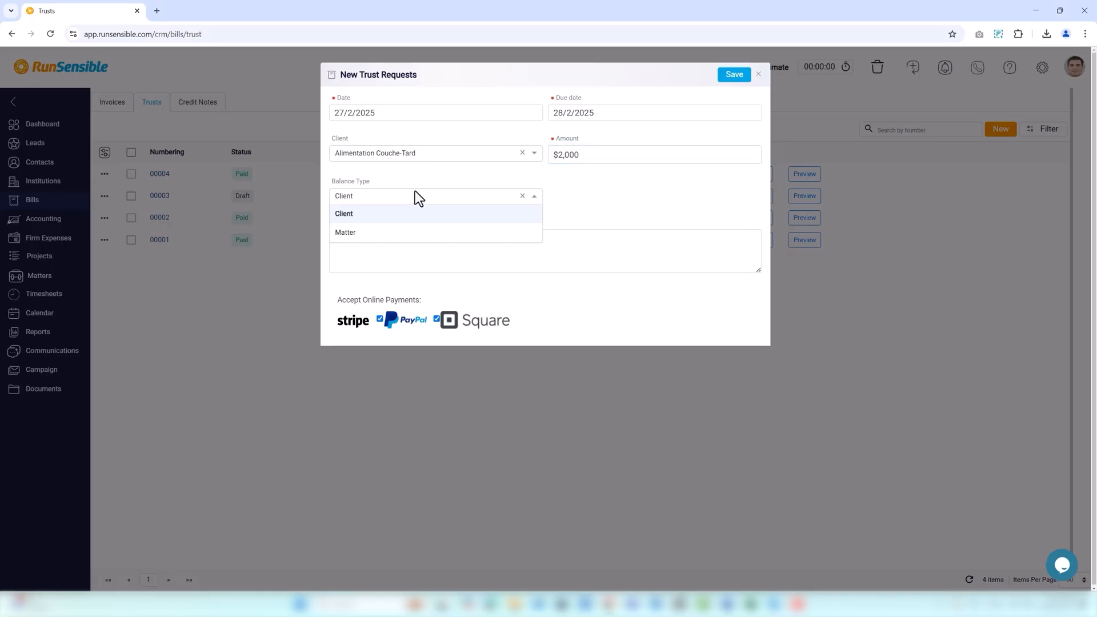
pyautogui.click(439, 214)
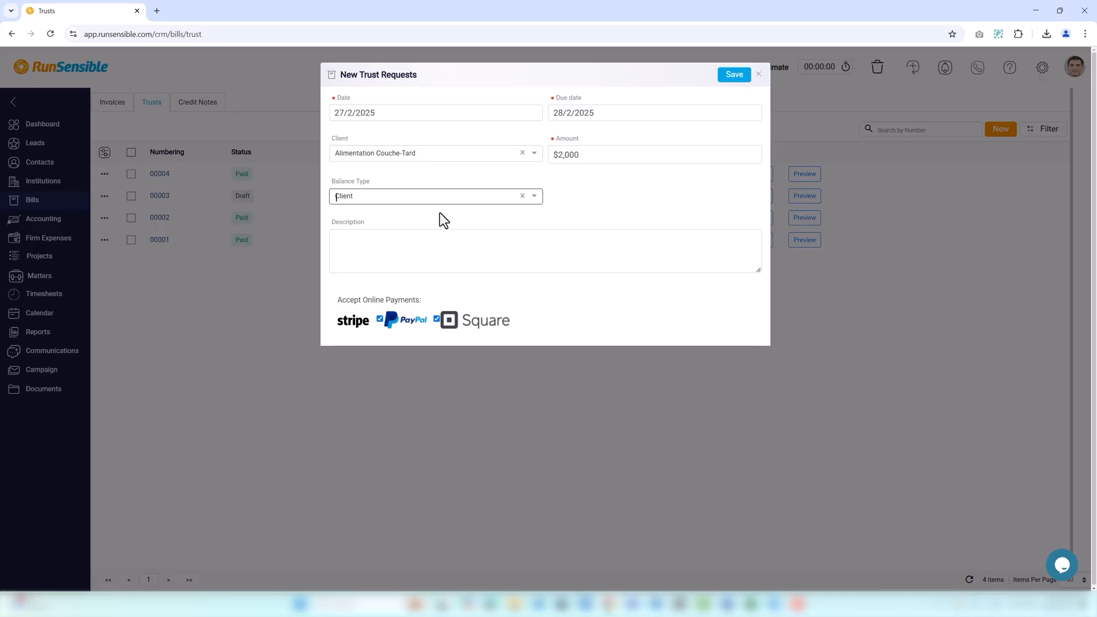
pyautogui.click(439, 201)
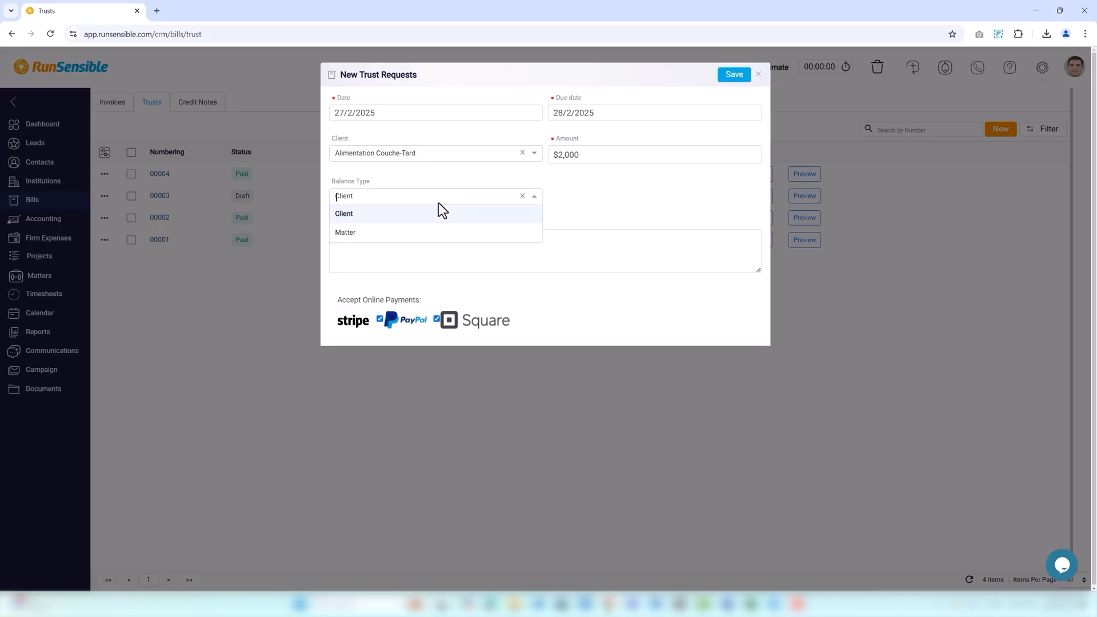
pyautogui.click(431, 233)
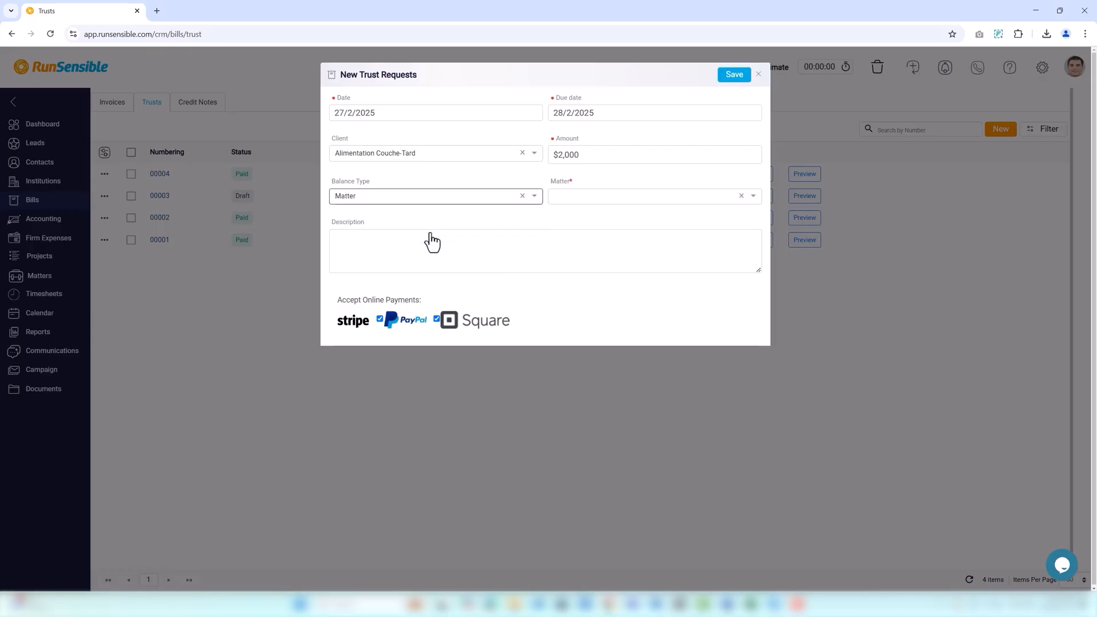
pyautogui.click(564, 200)
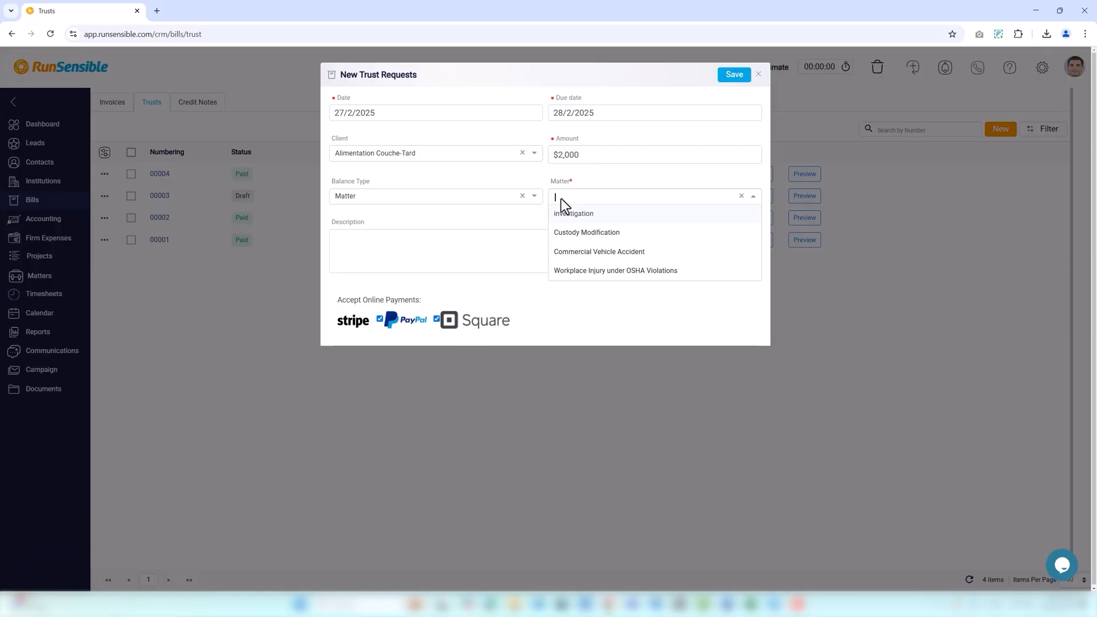
pyautogui.click(560, 254)
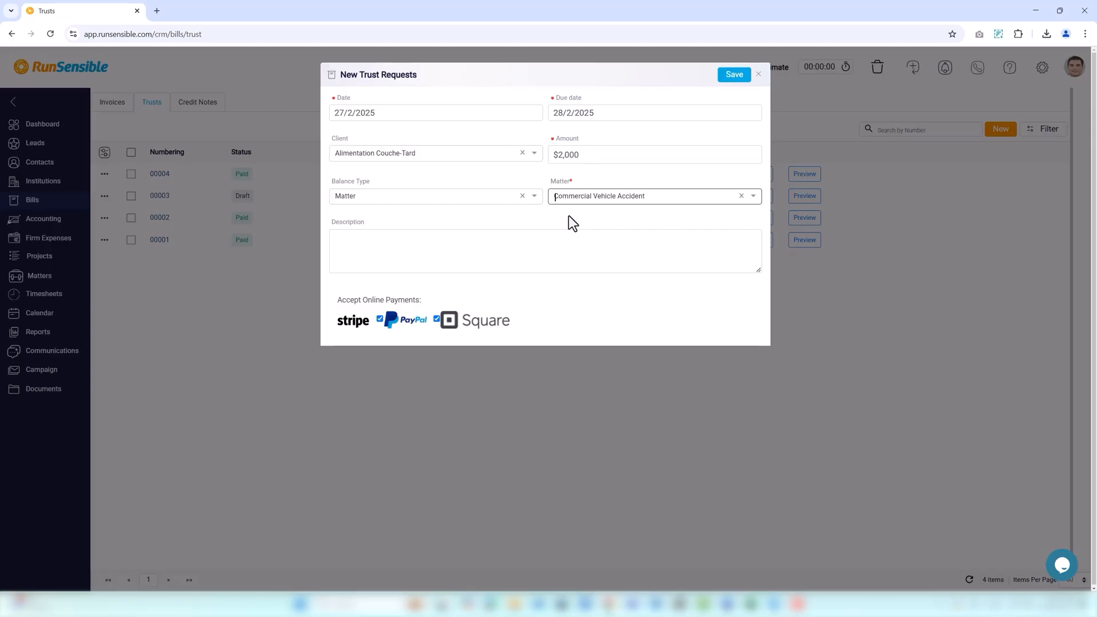
# Enter the description "This Client is so important and the amount should be charged precisely." and save the trust request
pyautogui.click(336, 244)
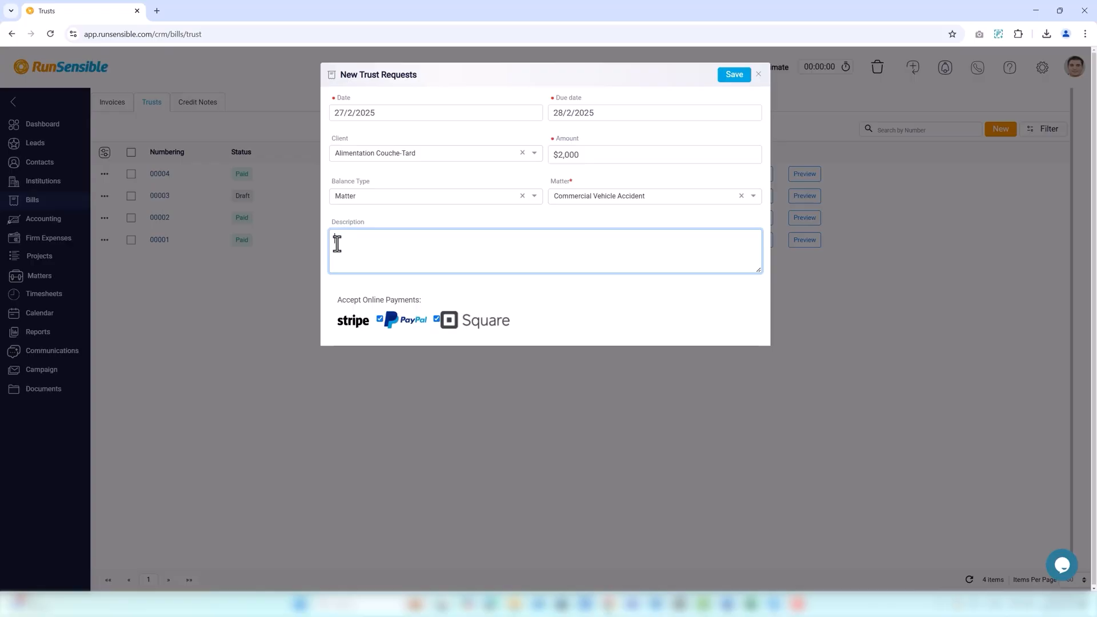
pyautogui.write('This Client is so important and th eamount')
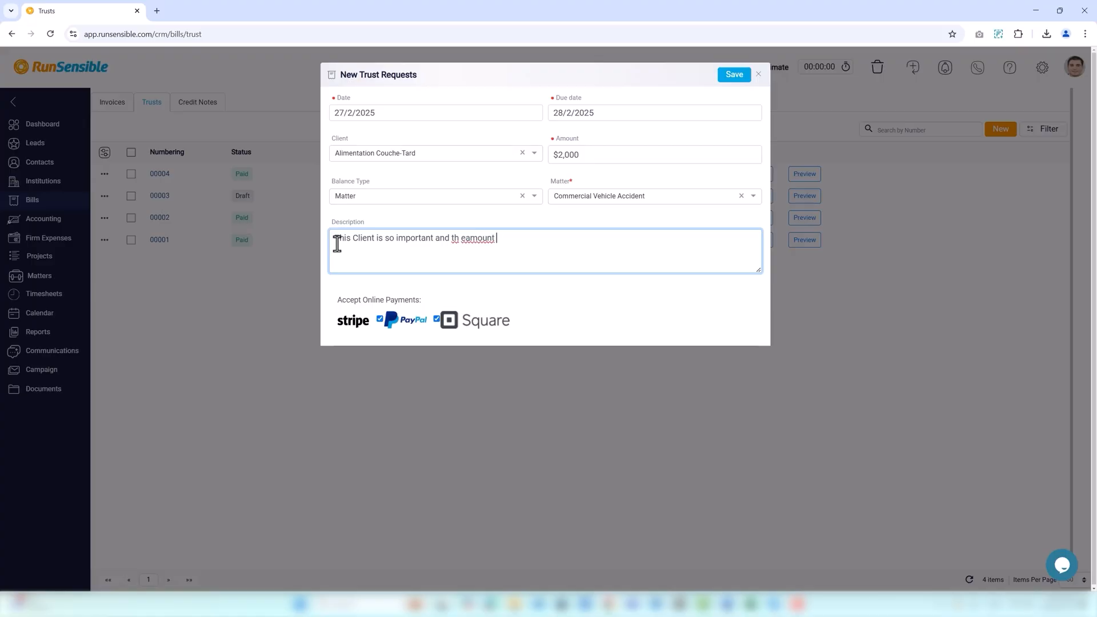
pyautogui.press('BackSpace')
pyautogui.press('BackSpace')
pyautogui.press('BackSpace')
pyautogui.press('BackSpace')
pyautogui.press('BackSpace')
pyautogui.press('BackSpace')
pyautogui.press('BackSpace')
pyautogui.press('BackSpace')
pyautogui.press('BackSpace')
pyautogui.write('e amount should be charged pre')
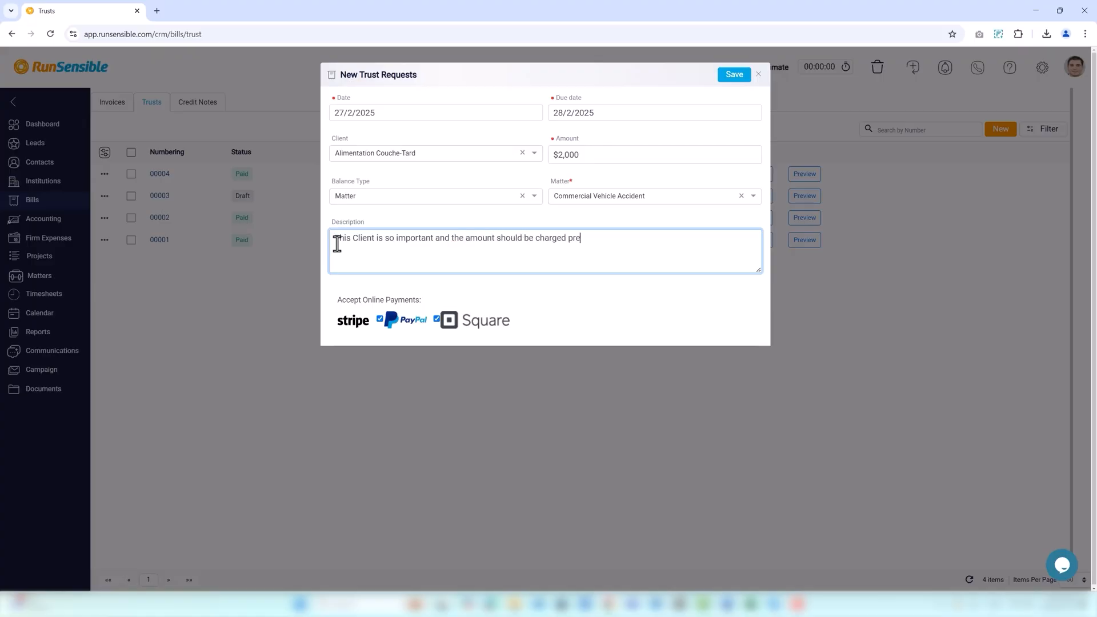
pyautogui.write('cisely.')
pyautogui.click(738, 80)
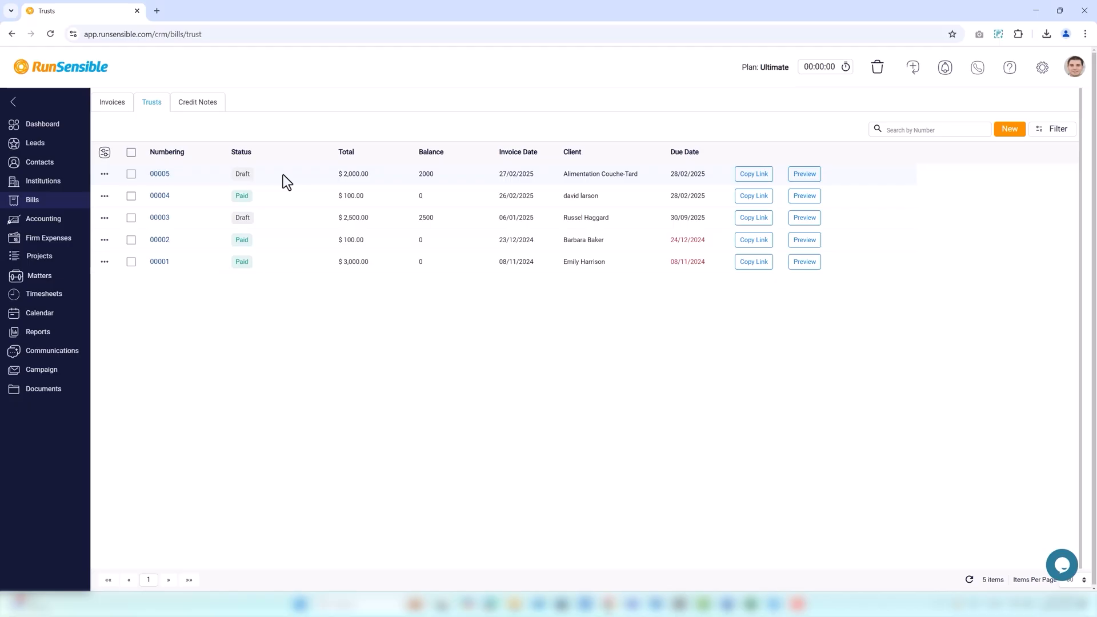
# Preview the Alimentation Couche-Tard trust request, view its details page and return to the trusts list
pyautogui.click(800, 179)
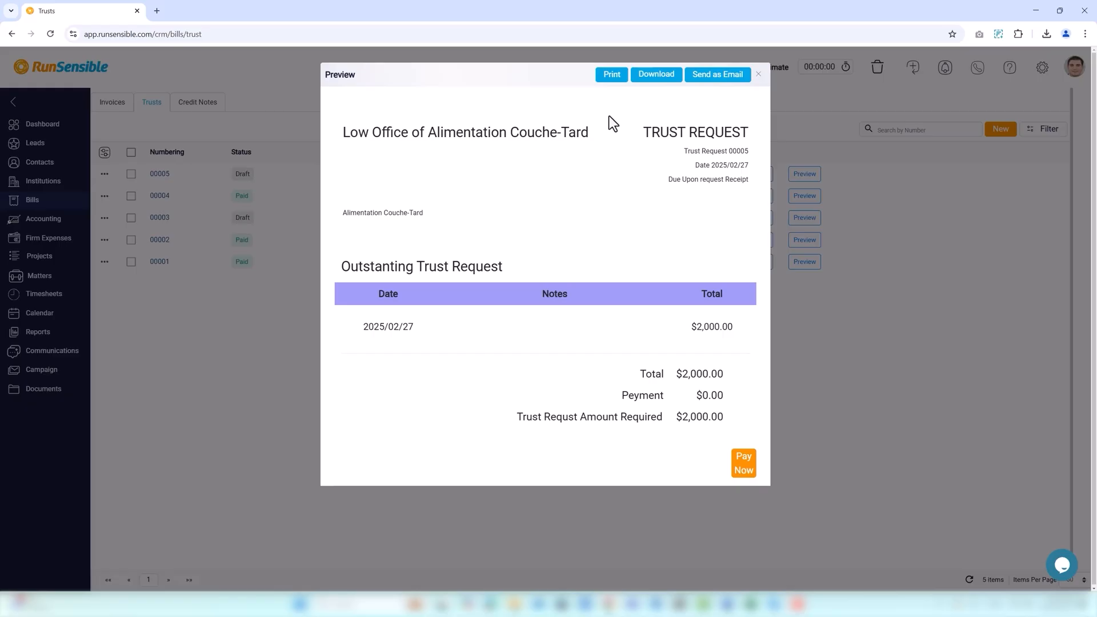
pyautogui.click(758, 75)
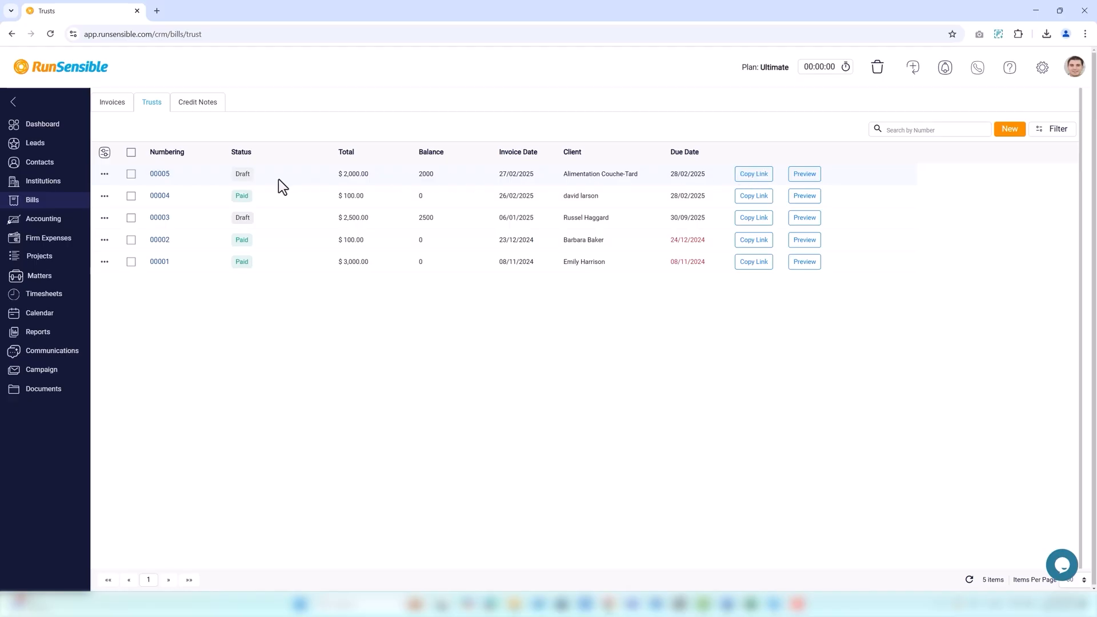
pyautogui.click(104, 174)
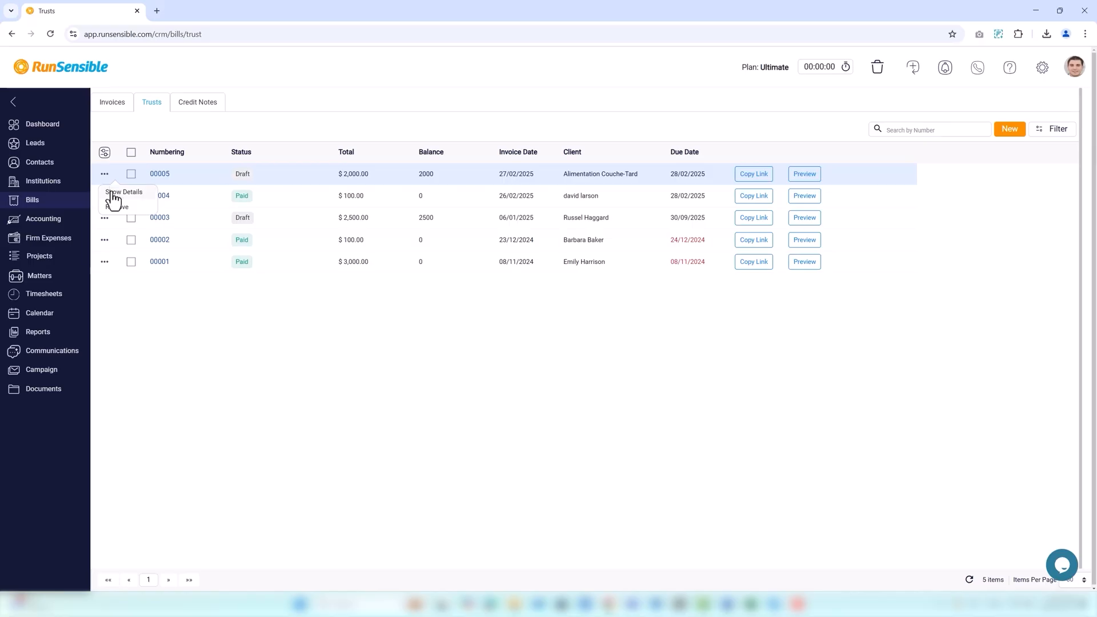
pyautogui.click(113, 194)
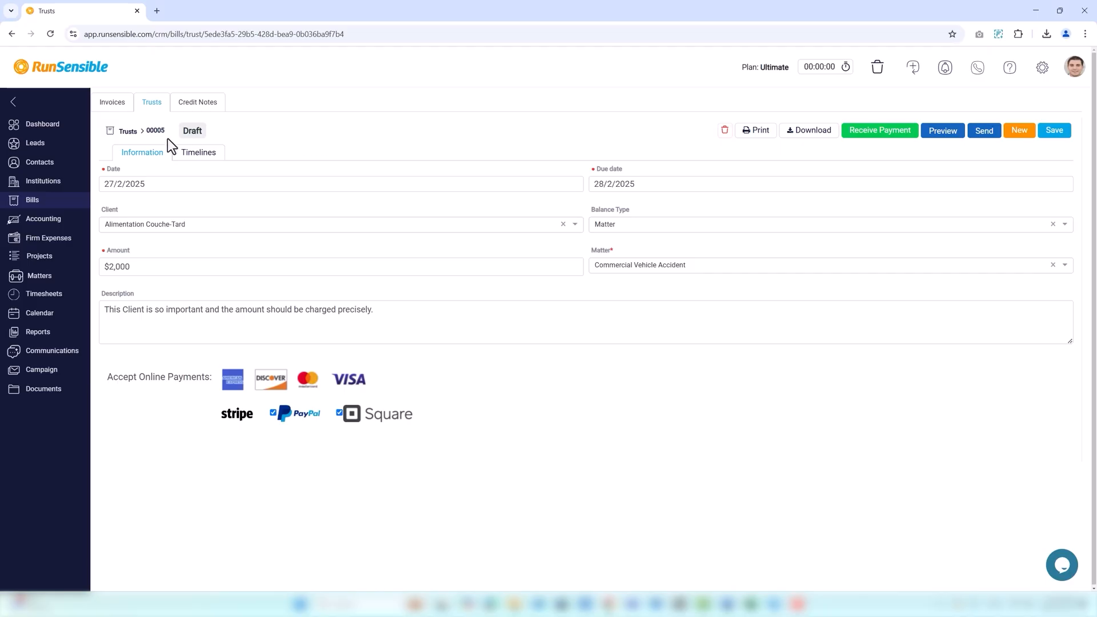
pyautogui.click(129, 133)
# Select the two newest trust requests in the list together and clear the selection
pyautogui.click(106, 175)
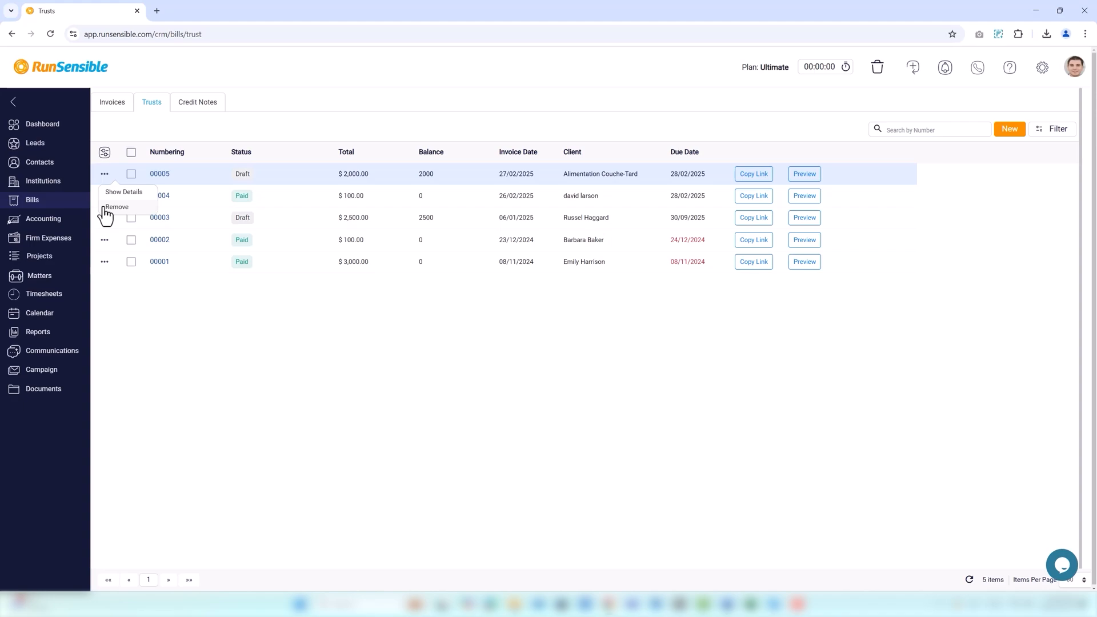
pyautogui.click(120, 290)
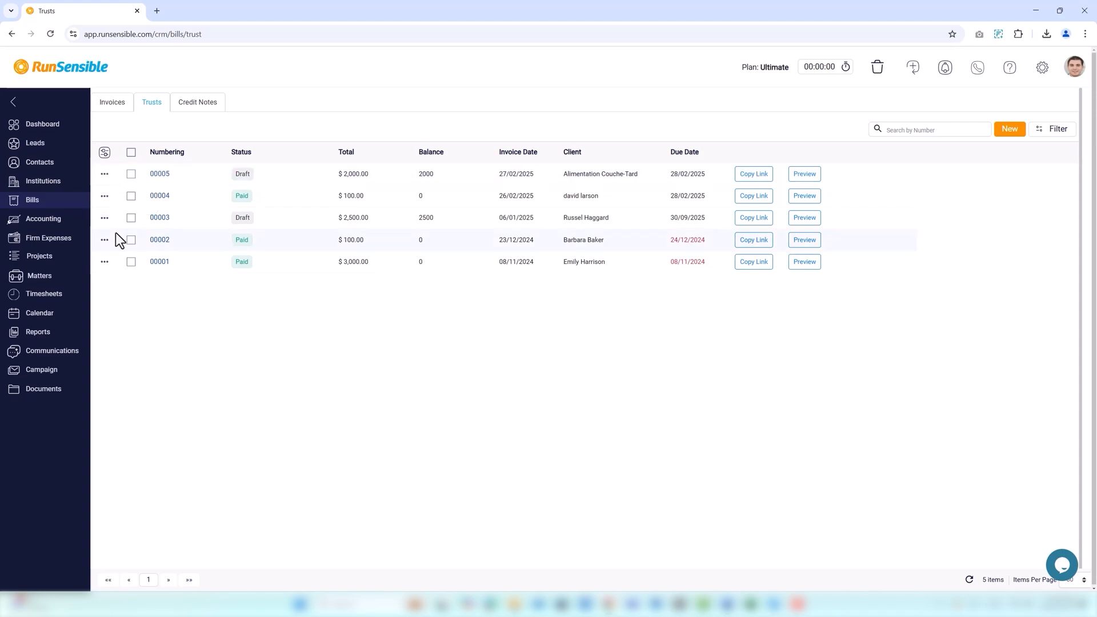
pyautogui.click(131, 174)
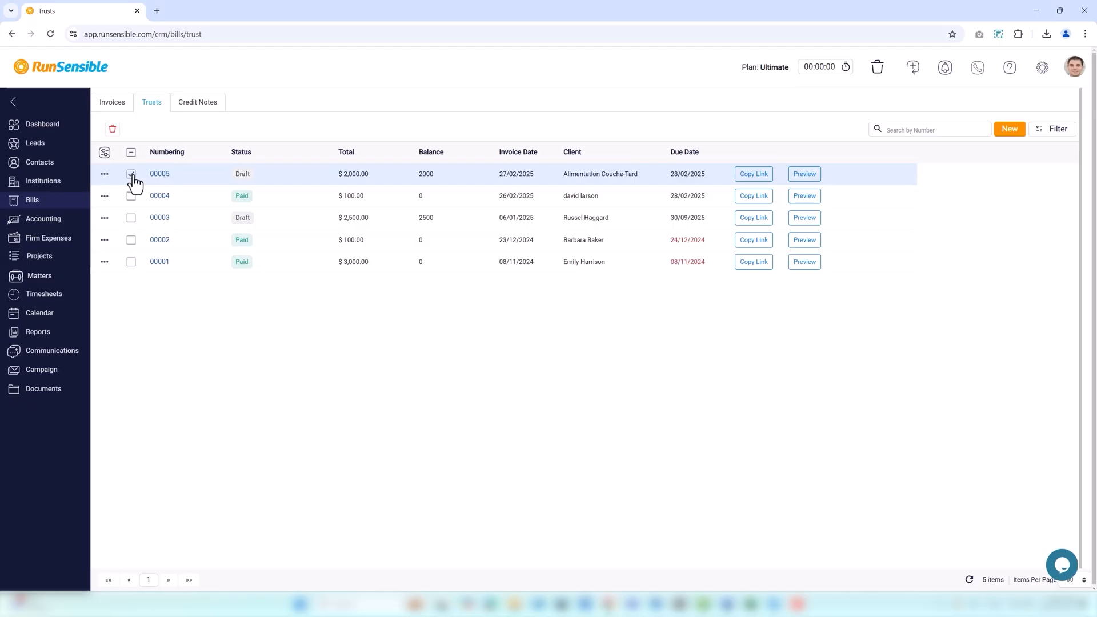
pyautogui.click(132, 197)
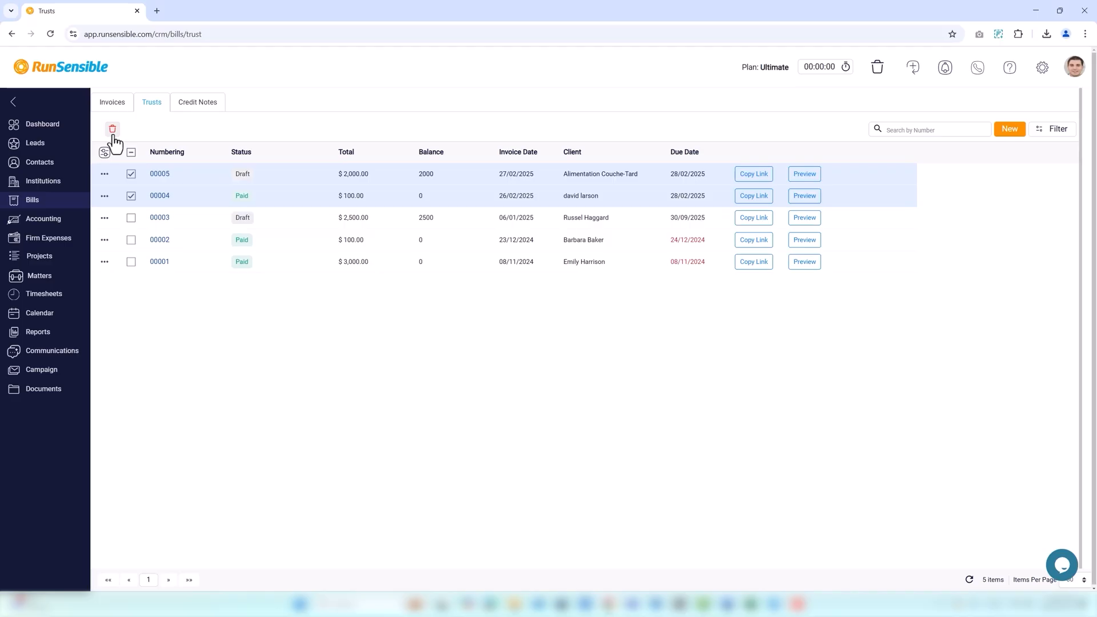
pyautogui.click(131, 173)
pyautogui.click(131, 196)
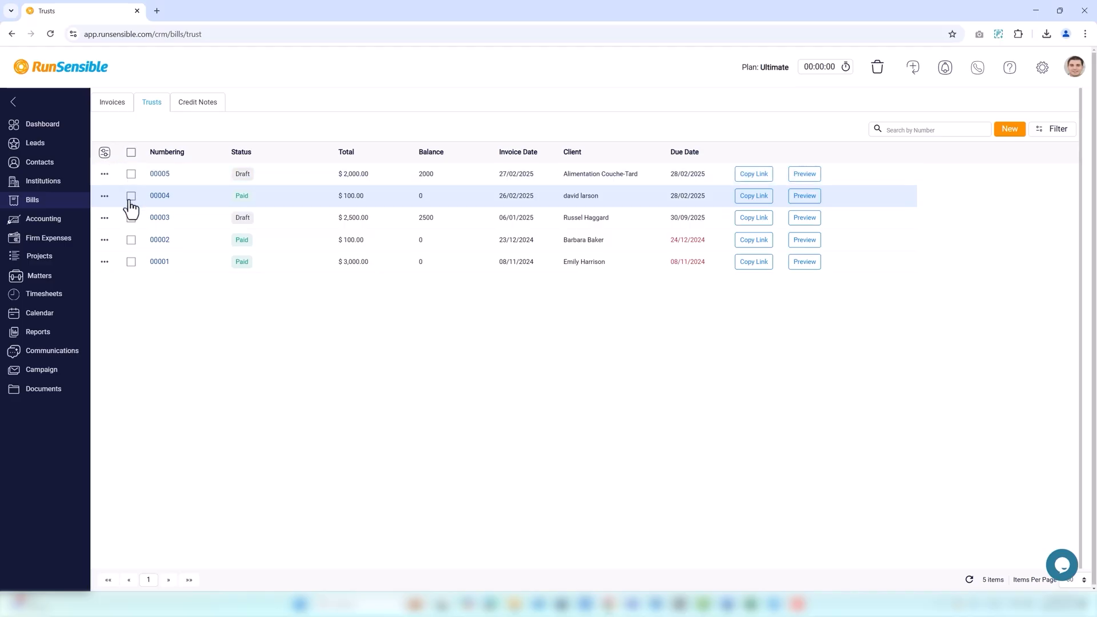
# From the Alimentation Couche-Tard request's details, create another $500 request for that client, dated 26/2/2025, due 28/2/2025, for the Commercial Vehicle Accident matter
pyautogui.click(153, 177)
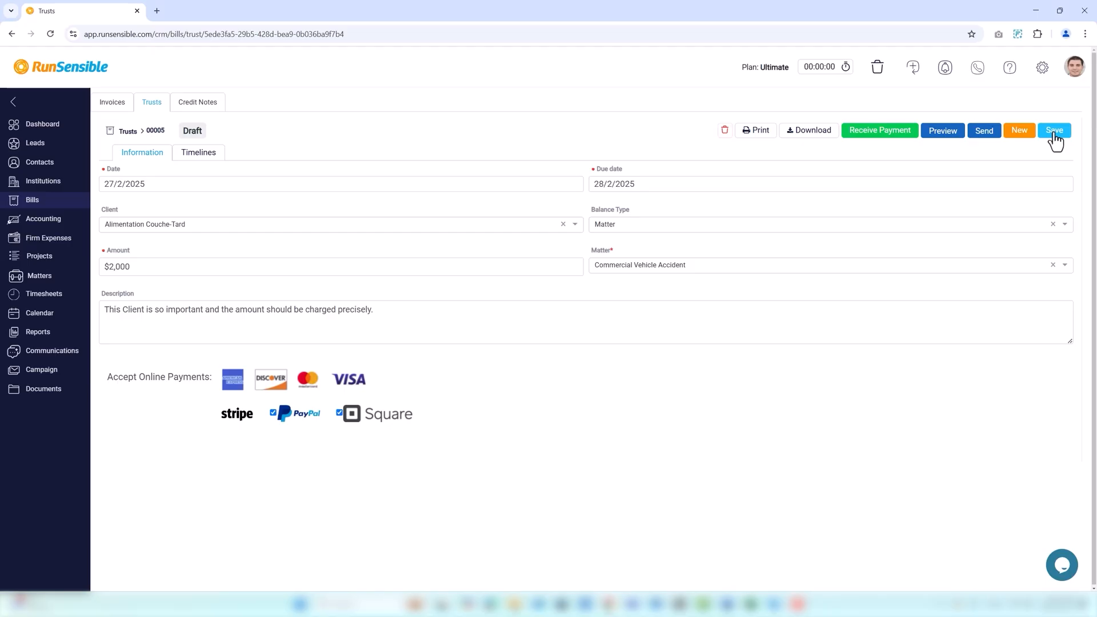
pyautogui.click(1020, 131)
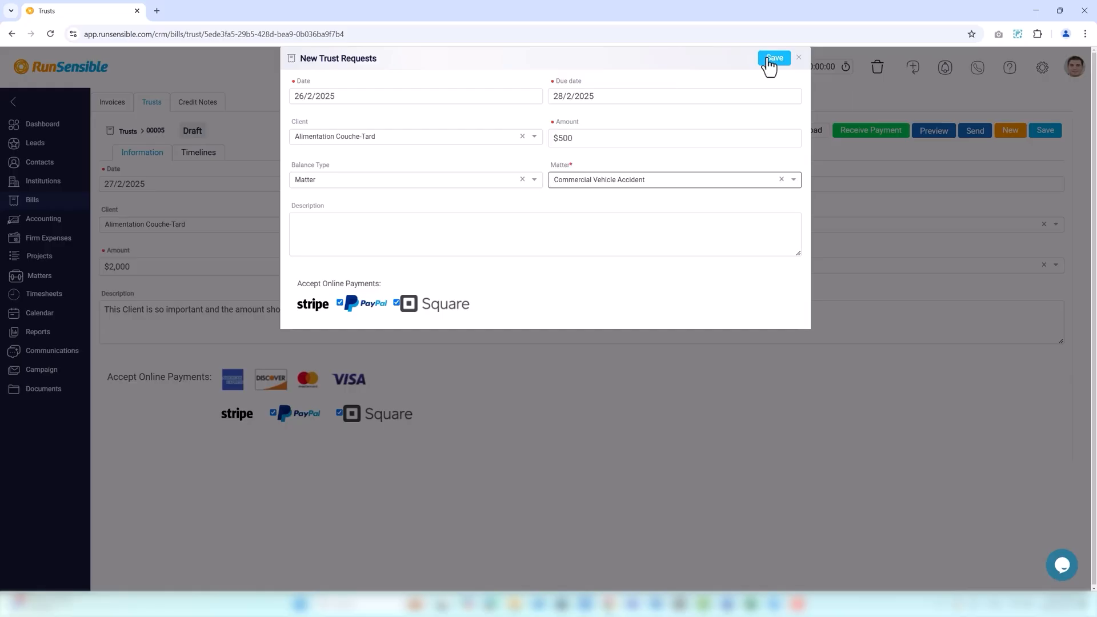
pyautogui.click(768, 59)
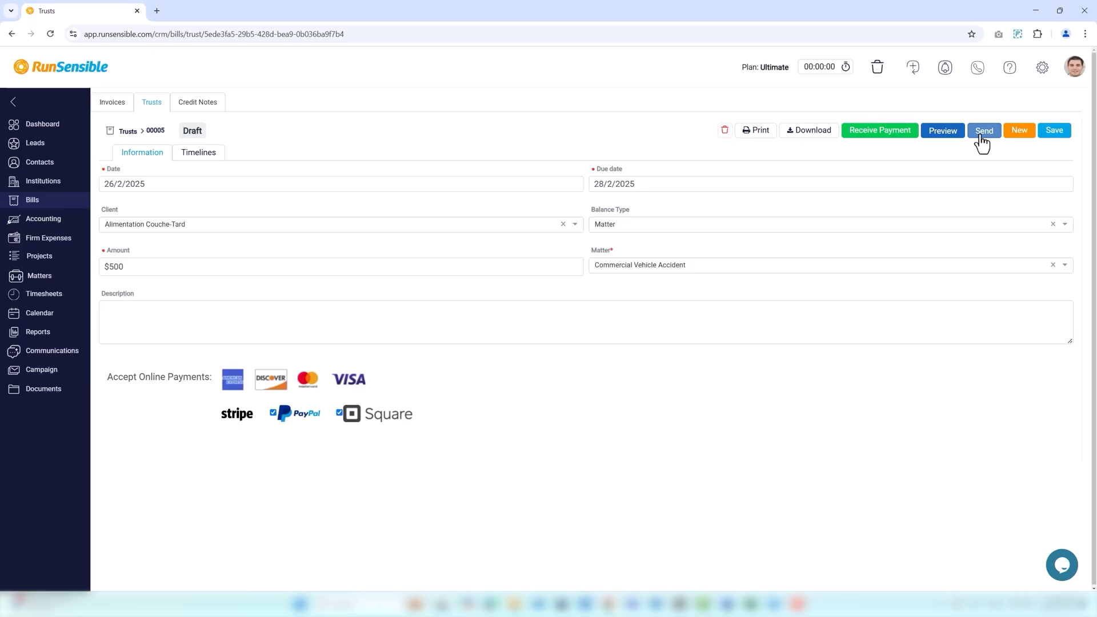
# Start an email for the trust request, adding the first listed person contact as Cc and Blue line as Bcc
pyautogui.click(982, 131)
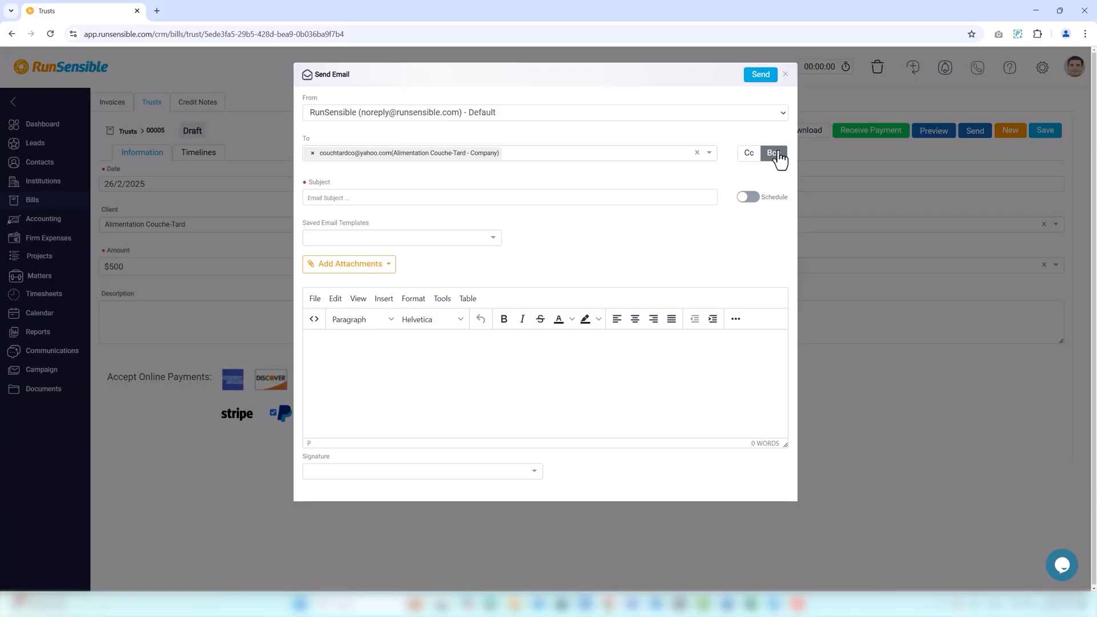
pyautogui.click(749, 157)
pyautogui.click(383, 197)
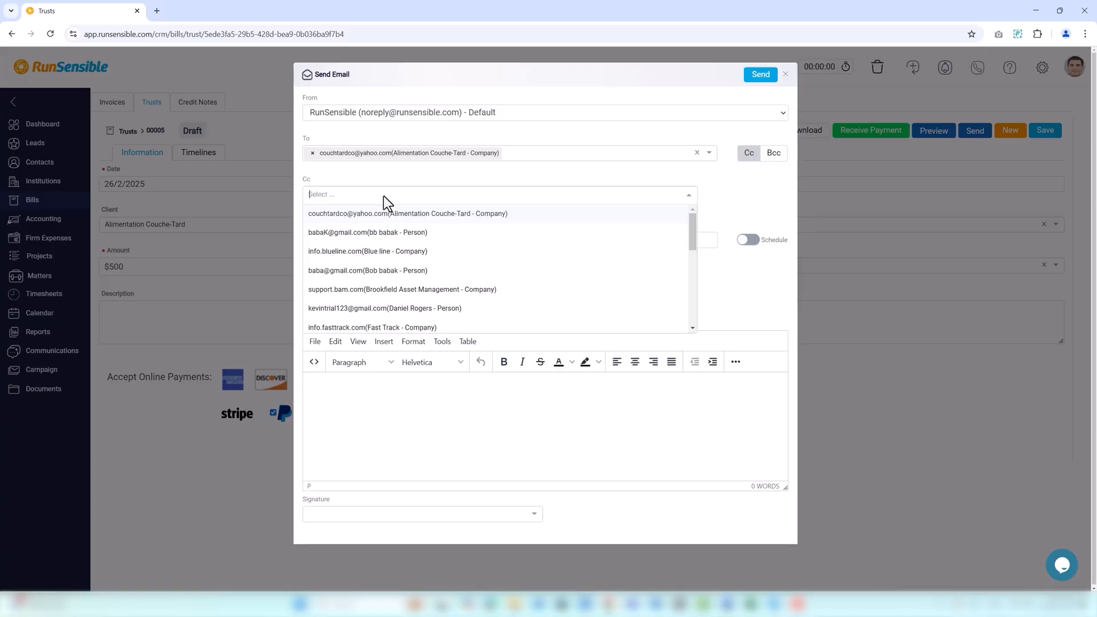
pyautogui.click(391, 232)
pyautogui.click(773, 152)
pyautogui.click(378, 239)
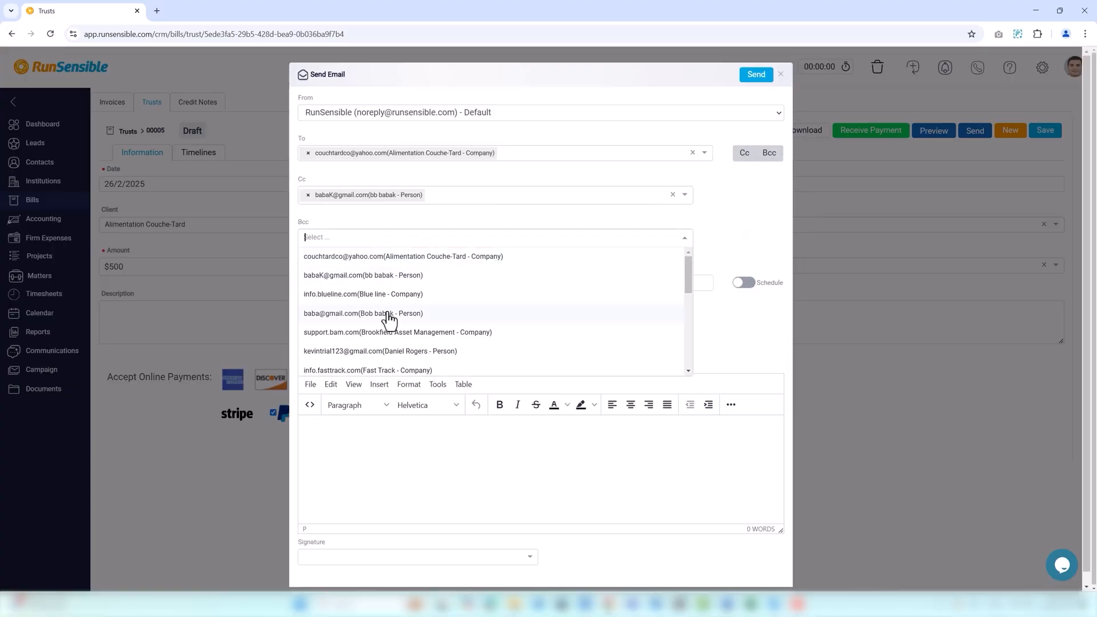
pyautogui.click(396, 293)
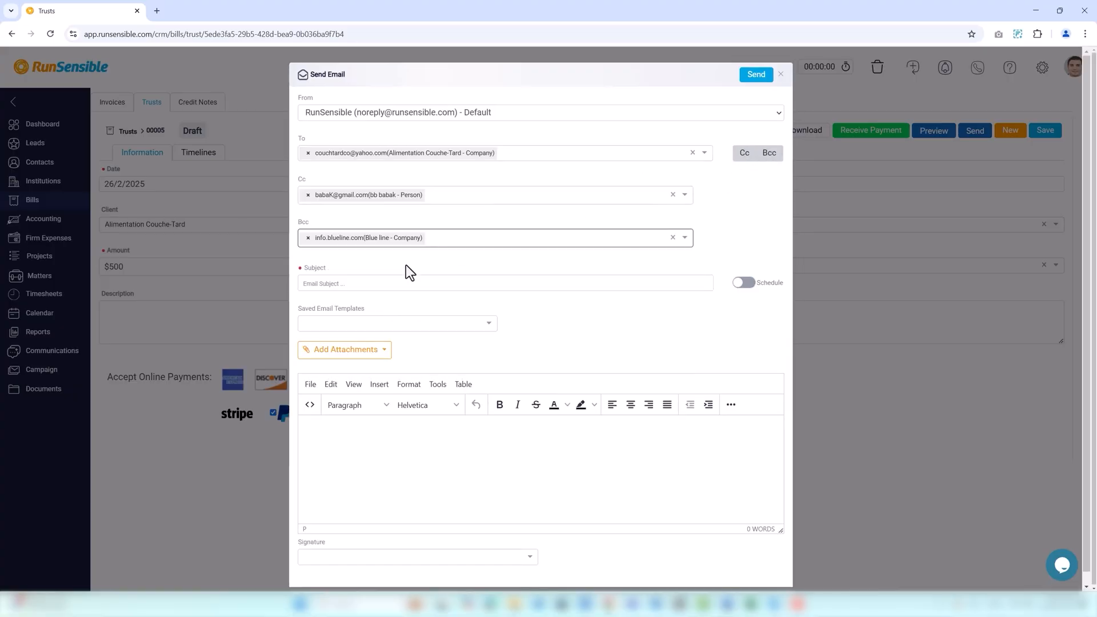
# Give the email the subject "New Meeting To Settle the Due Payments" and schedule its delivery for 28/2/2025 at 09:20 AM
pyautogui.click(351, 285)
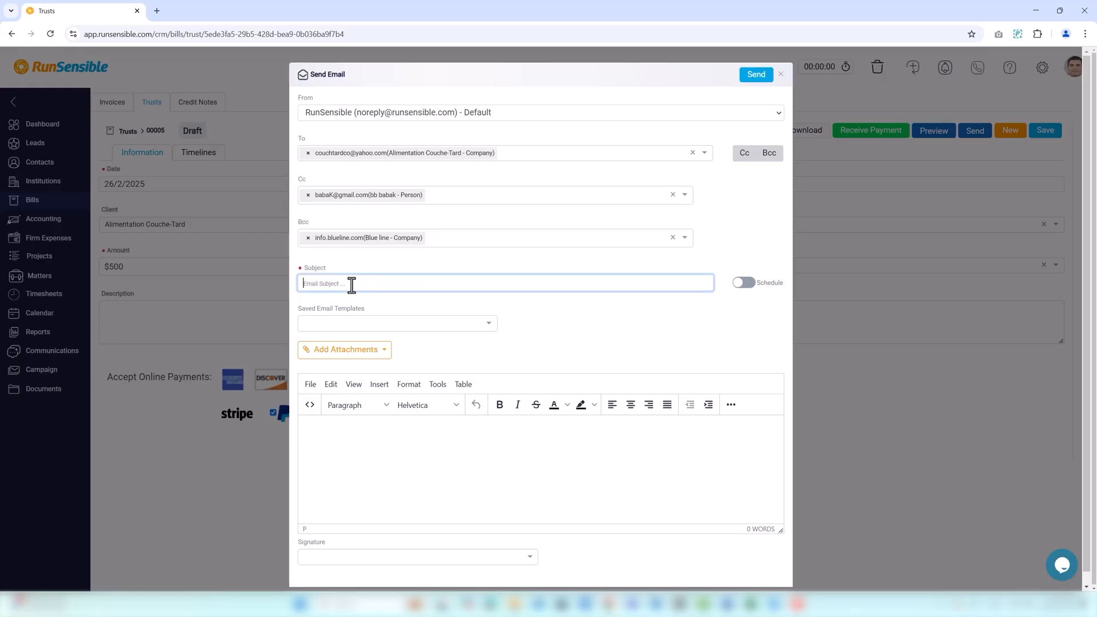
pyautogui.write('New Meeting To Settle the Due Payments')
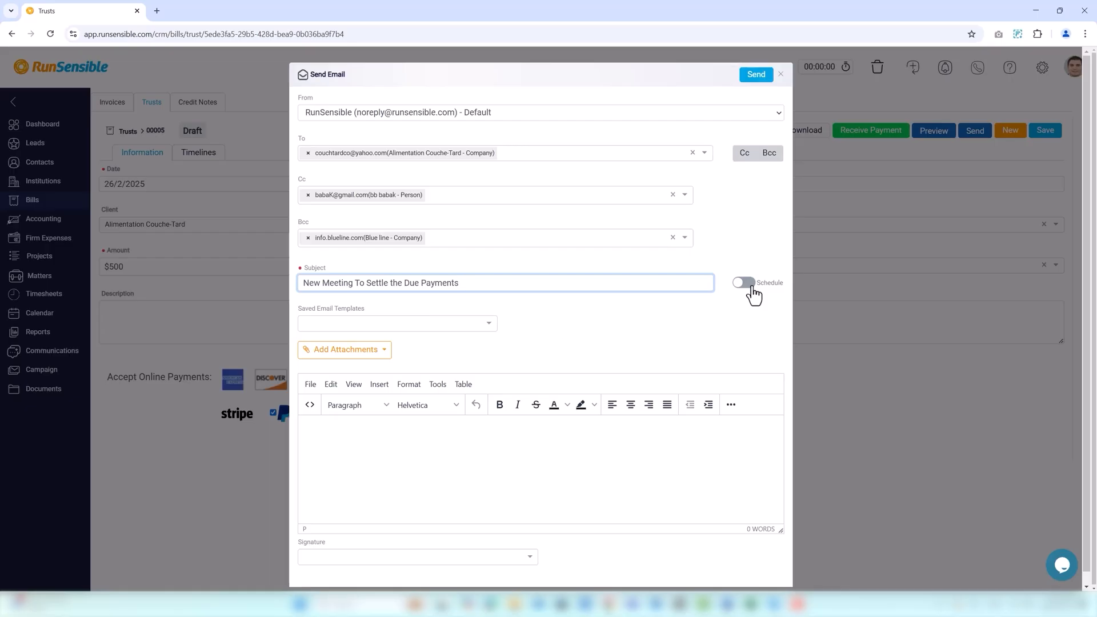
pyautogui.click(744, 283)
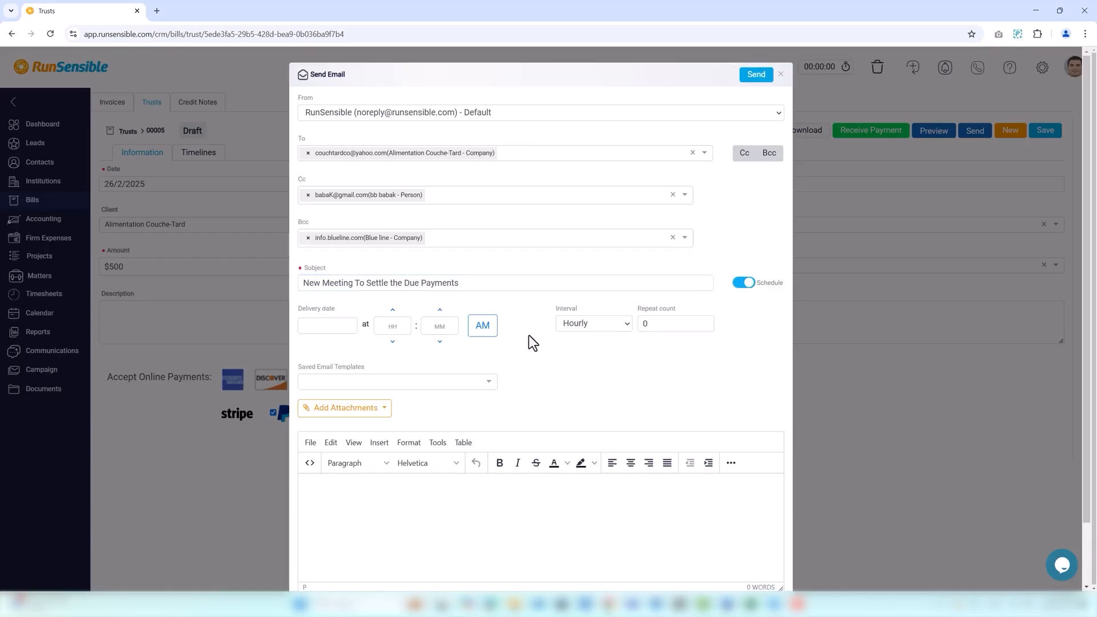
pyautogui.click(332, 330)
pyautogui.click(387, 465)
pyautogui.click(391, 326)
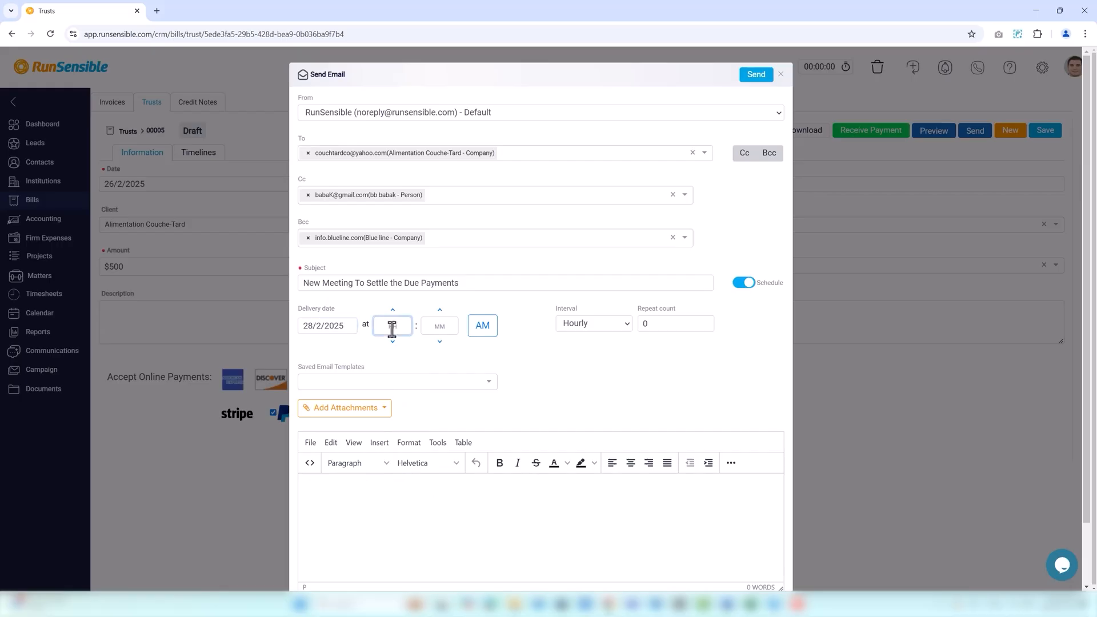
pyautogui.write('9')
pyautogui.click(443, 324)
pyautogui.write('20')
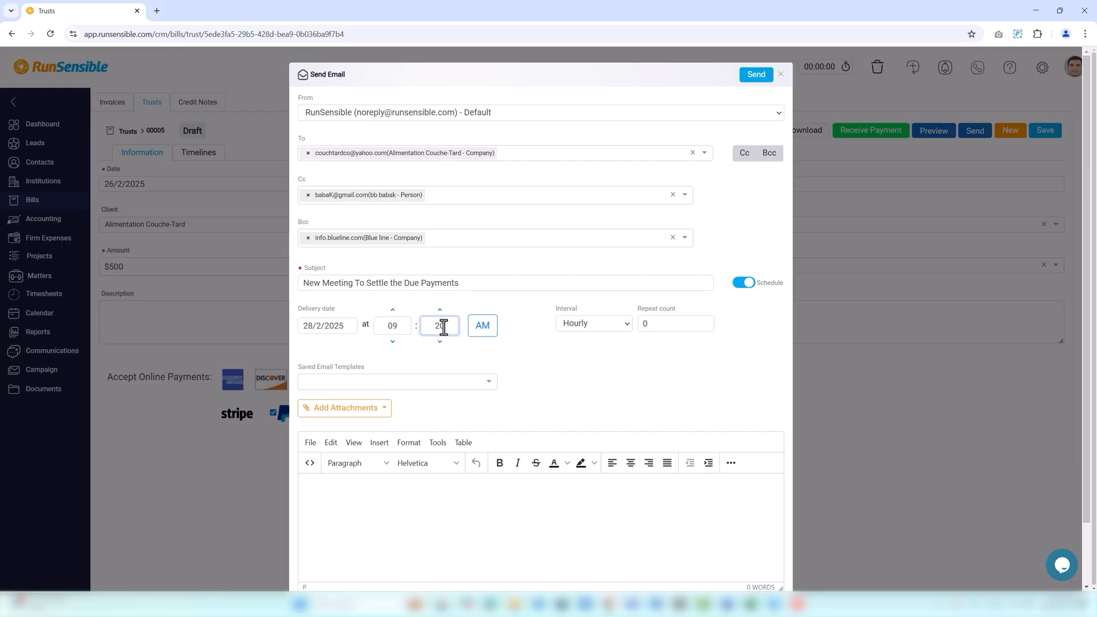
# Set the scheduled email to a weekly interval with repeat count 1 and apply the Sample Follow Up template
pyautogui.click(572, 323)
pyautogui.click(602, 368)
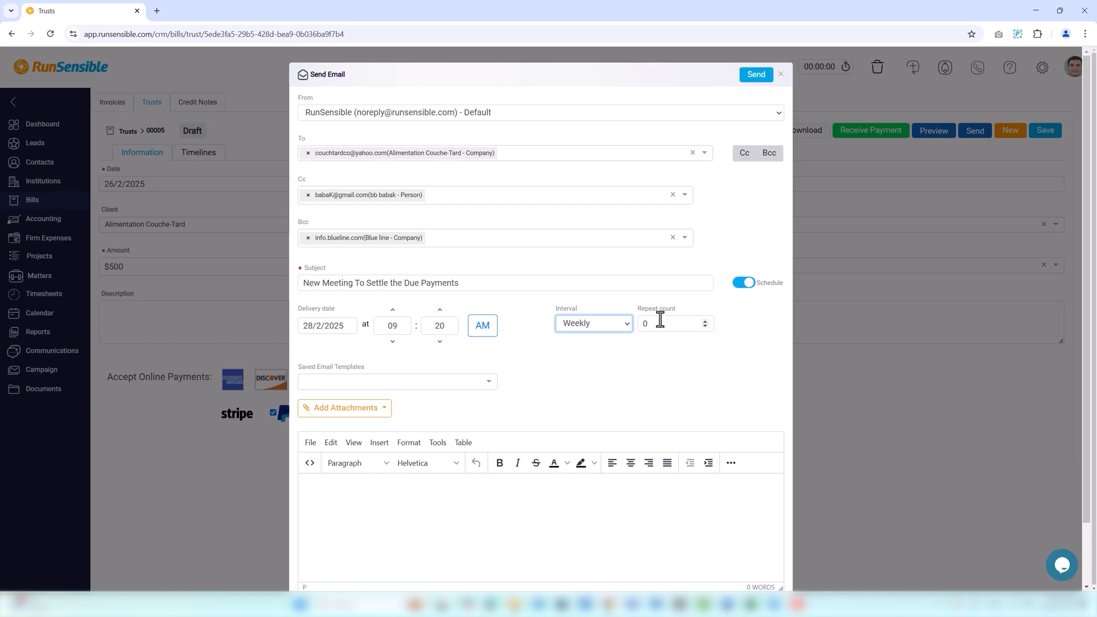
pyautogui.click(704, 321)
pyautogui.click(475, 383)
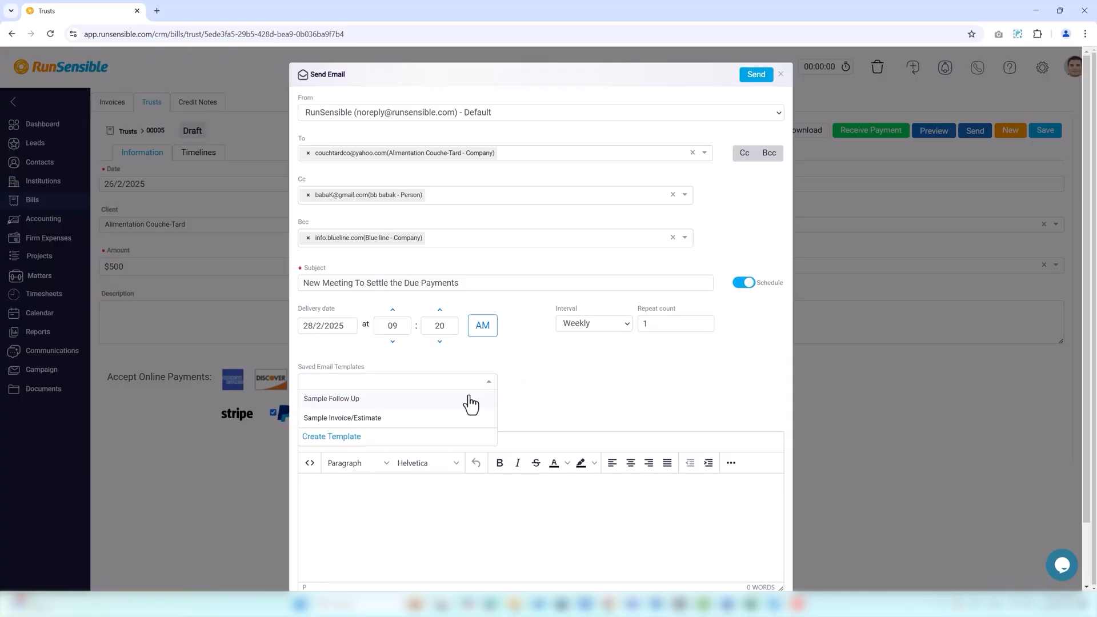
pyautogui.click(468, 398)
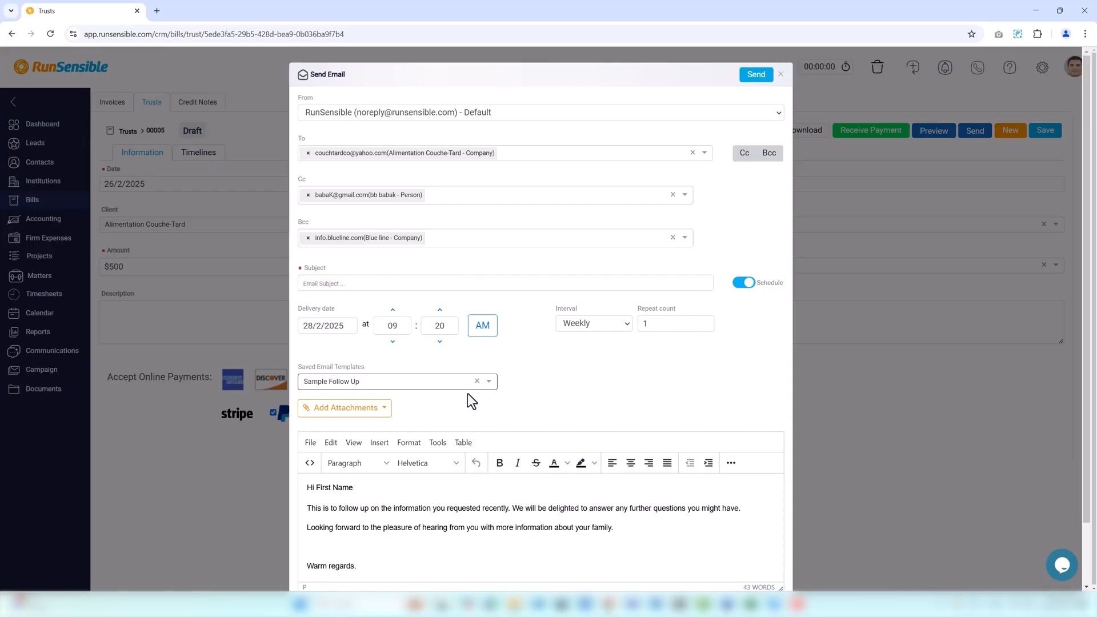
# Browse the existing files for an attachment, open the first client folder and its upload window, and close the file browser
pyautogui.click(361, 420)
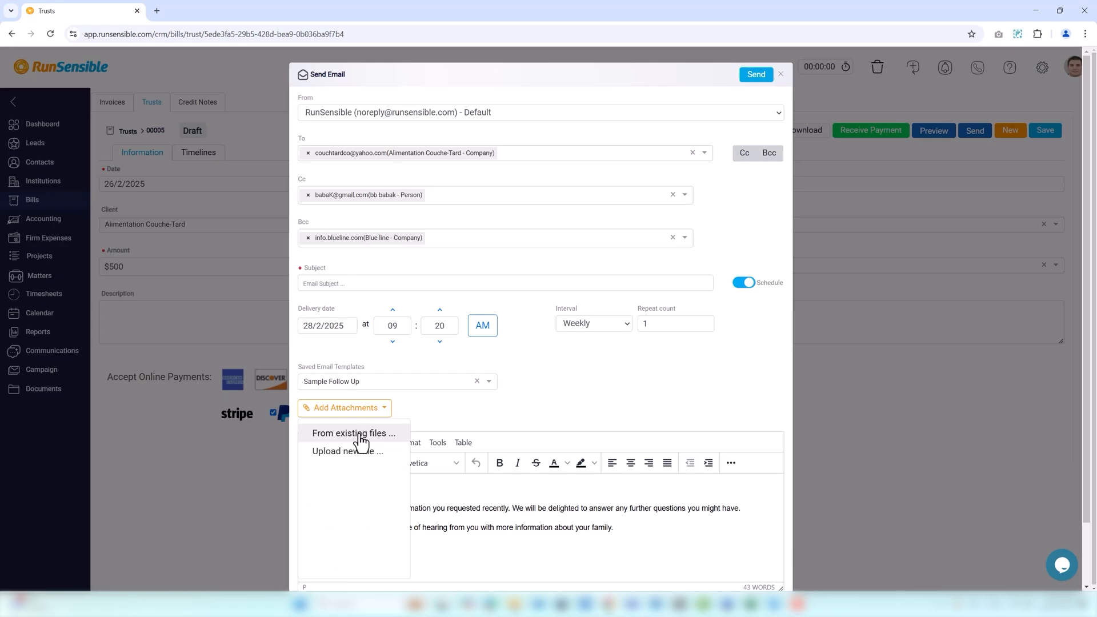
pyautogui.click(362, 434)
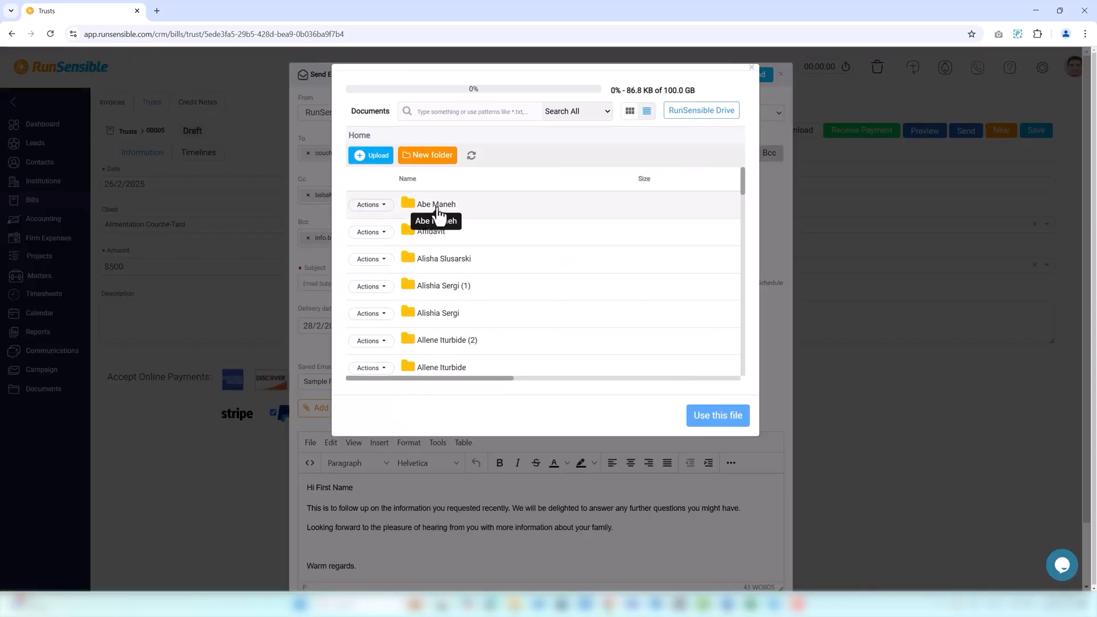
pyautogui.click(441, 210)
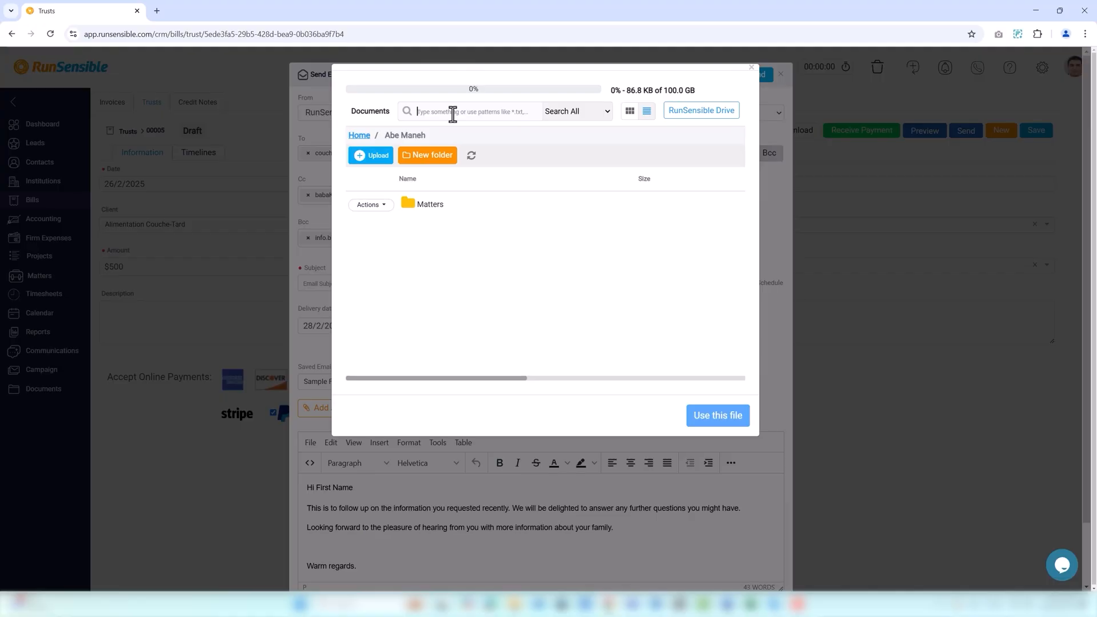
pyautogui.click(376, 157)
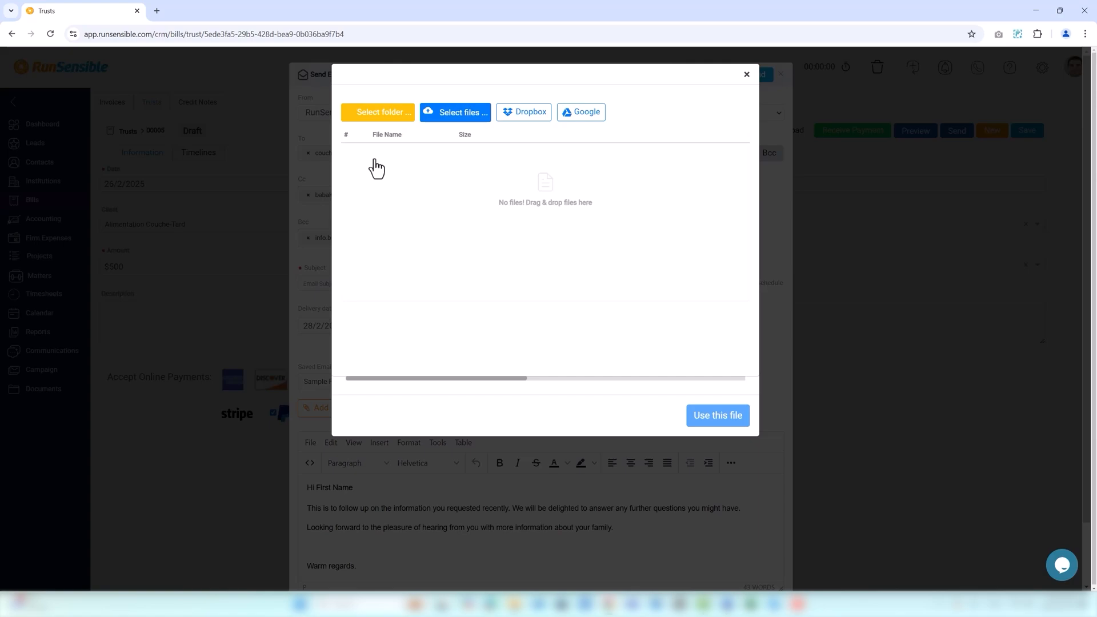
pyautogui.click(747, 73)
pyautogui.click(751, 69)
# Choose the First Follow-up for Due Dates signature for the email and close the email without sending it
pyautogui.scroll(-2, 522, 460)
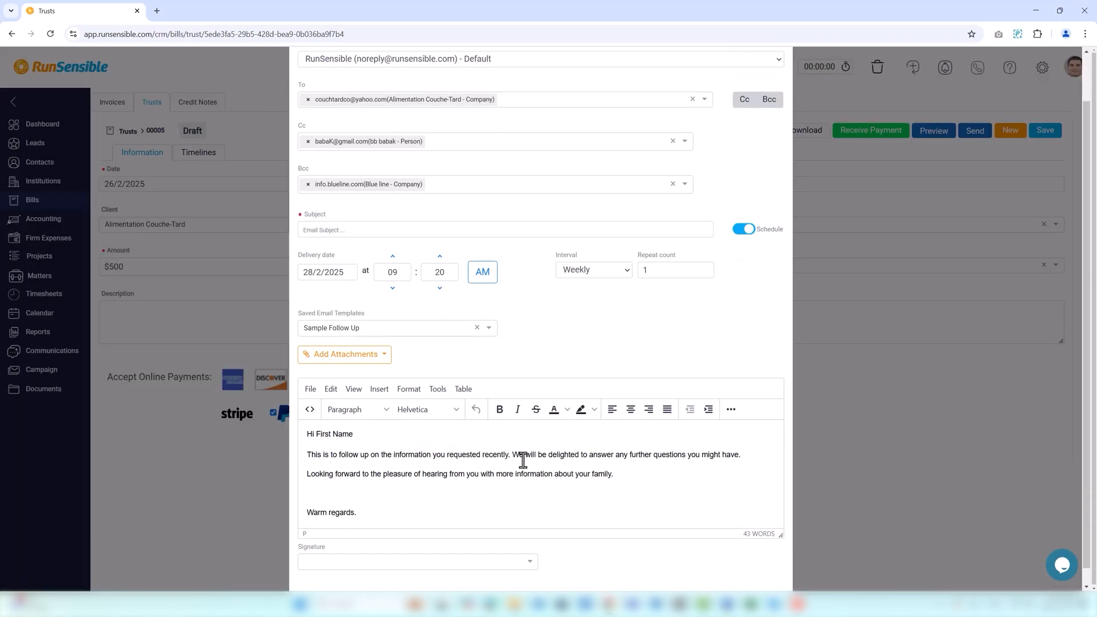
pyautogui.click(307, 422)
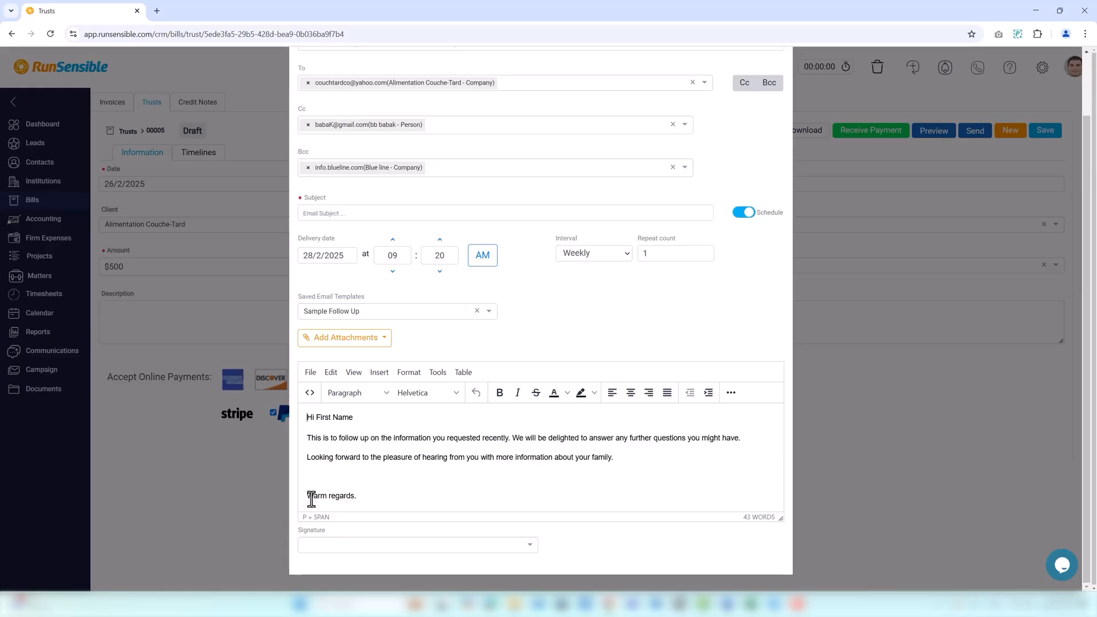
pyautogui.click(320, 551)
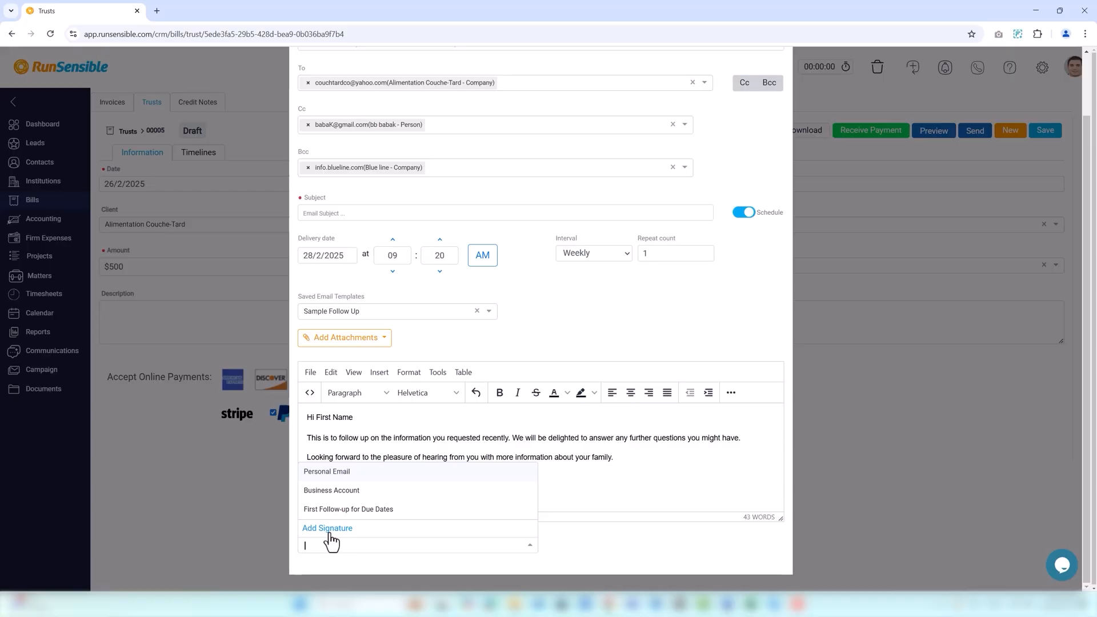
pyautogui.click(332, 509)
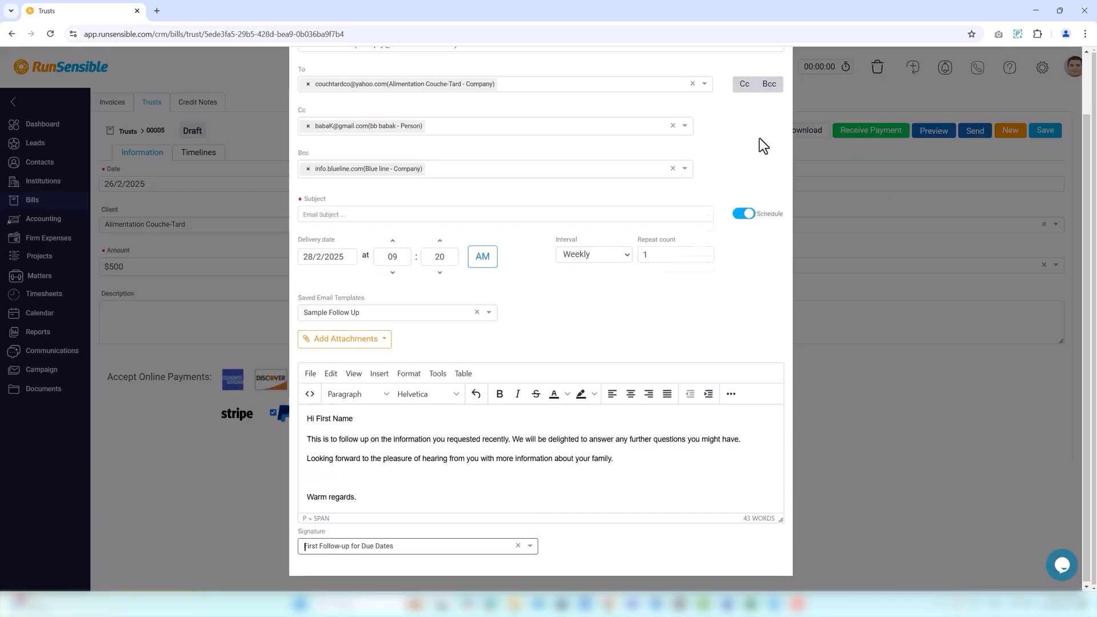
pyautogui.scroll(2, 760, 138)
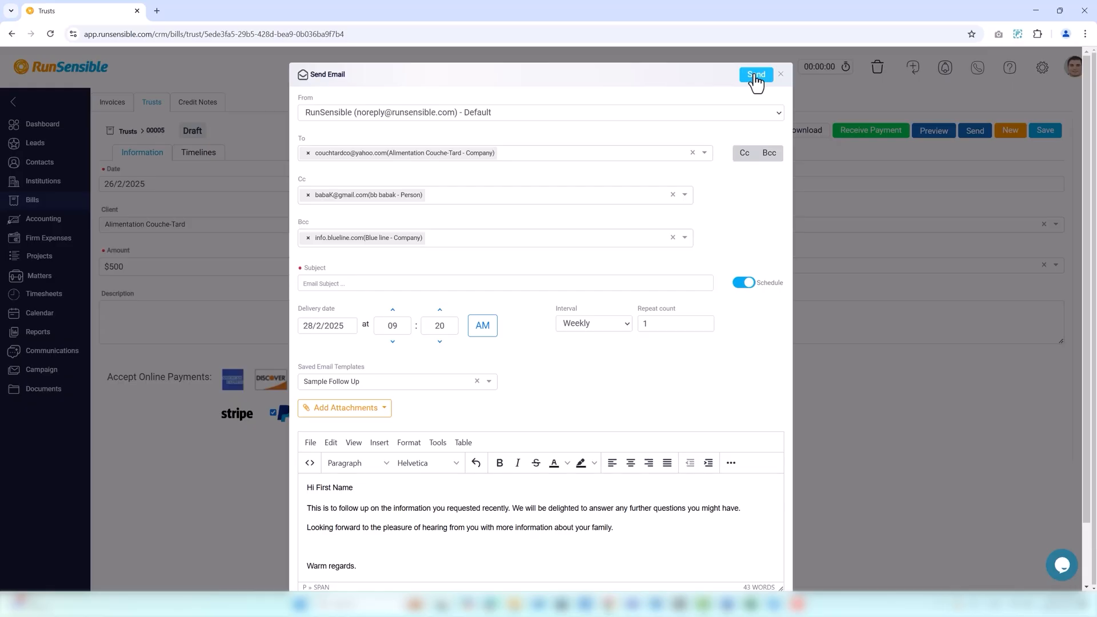
pyautogui.click(781, 78)
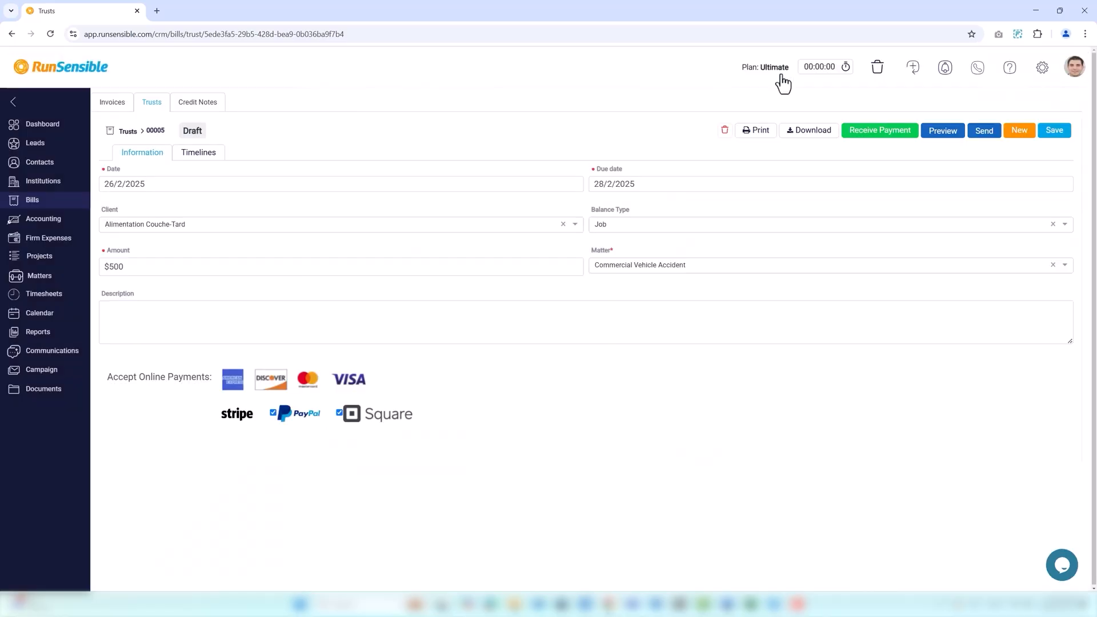
# Preview the trust request and open its payment form to view the payment numbering settings
pyautogui.click(942, 132)
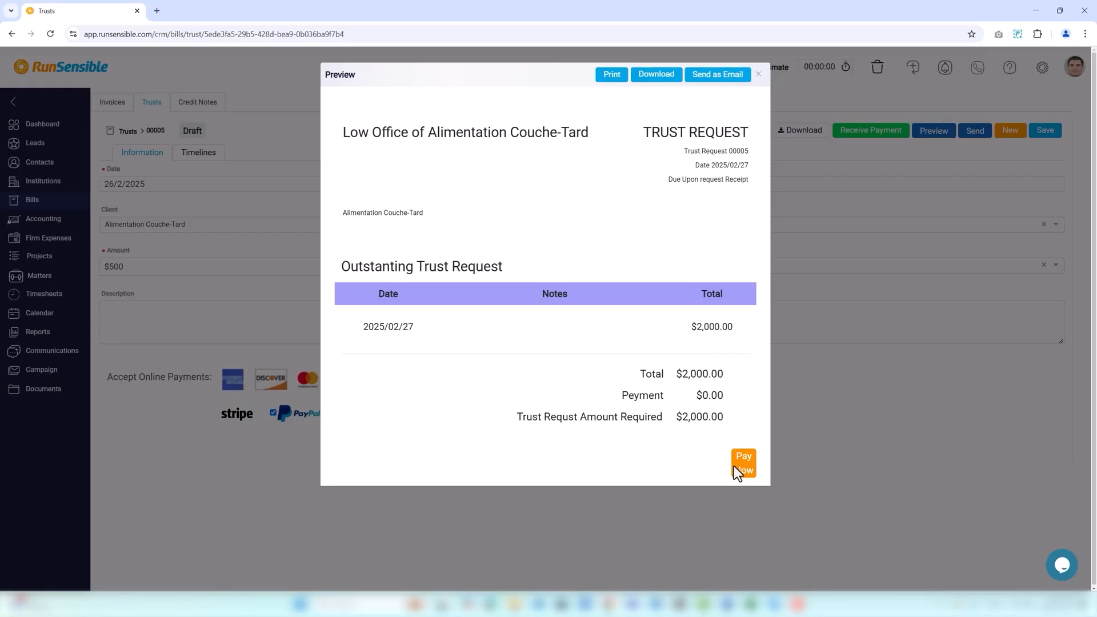
pyautogui.click(759, 74)
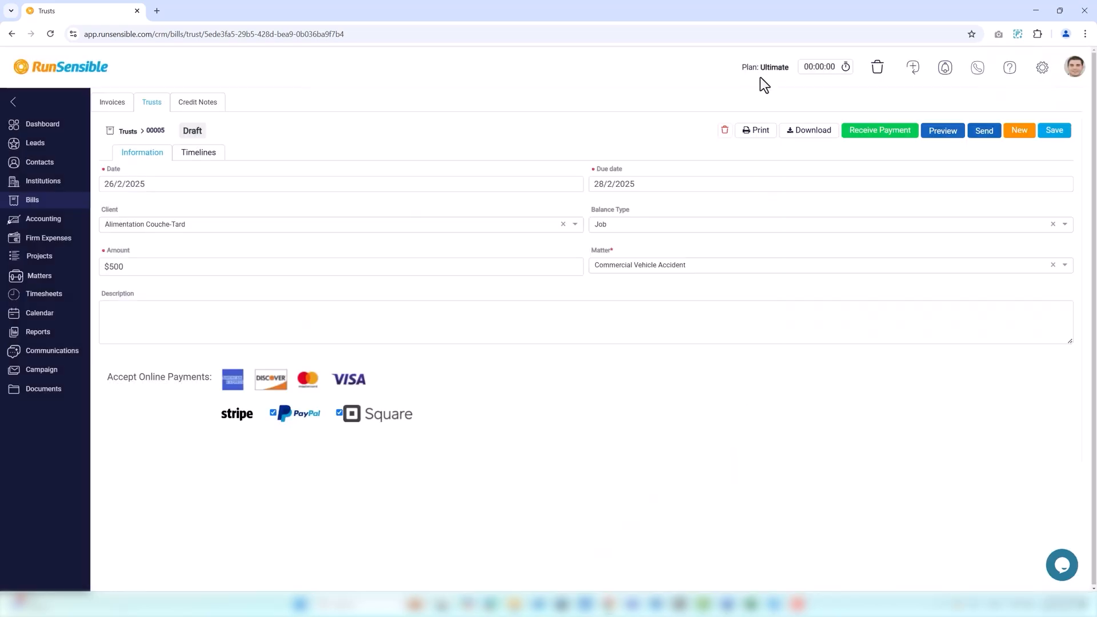
pyautogui.click(875, 131)
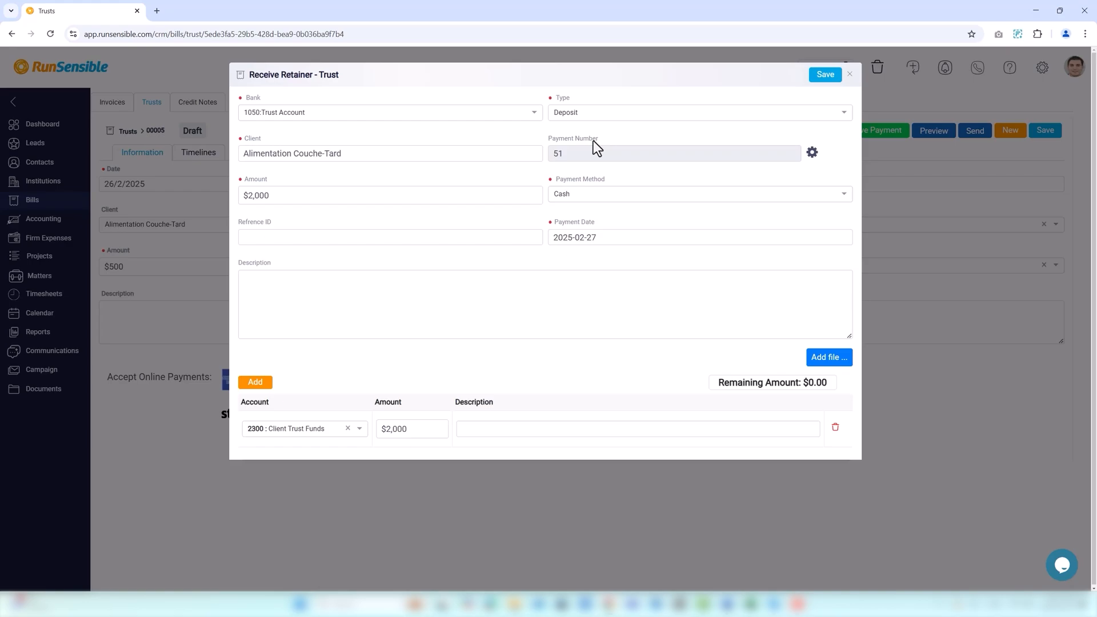
pyautogui.click(812, 153)
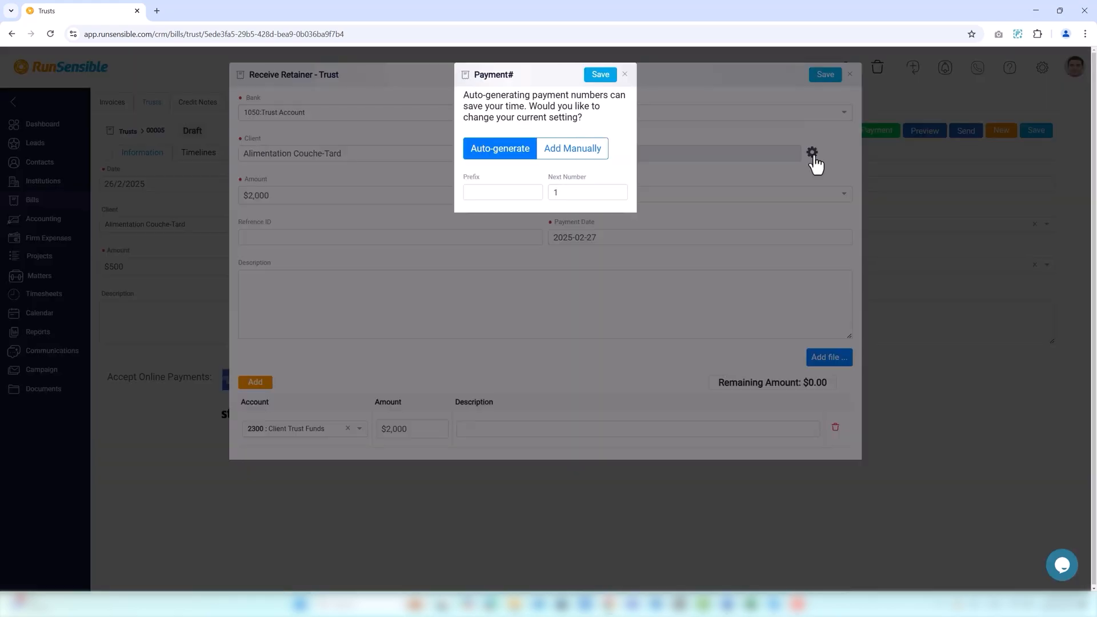
pyautogui.click(624, 75)
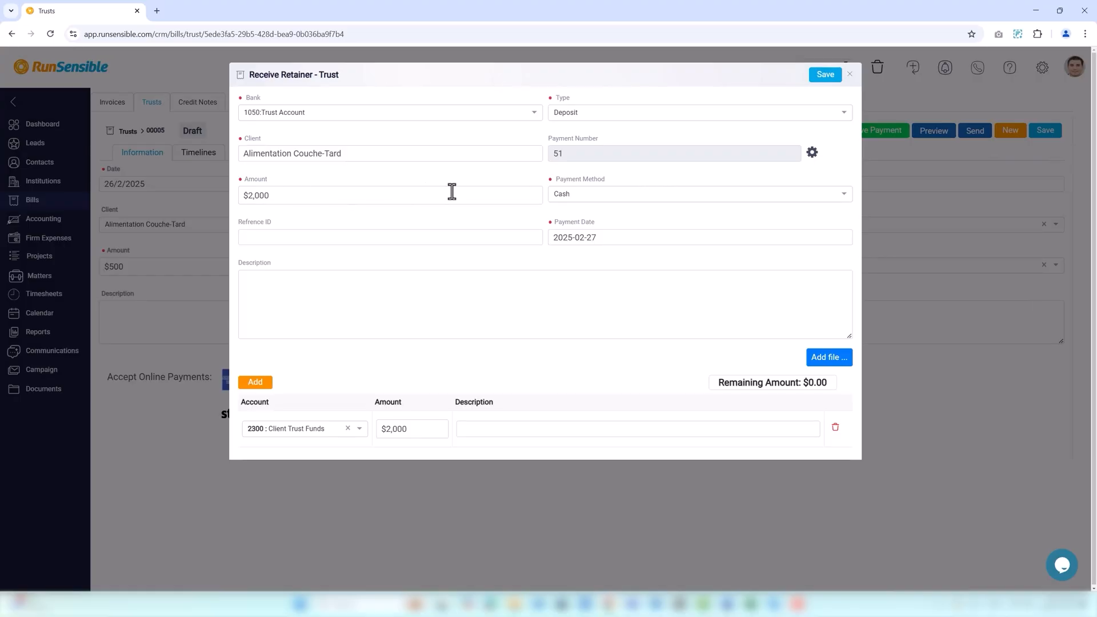
# View the available payment methods and the file upload window of the Receive Retainer - Trust form
pyautogui.click(564, 195)
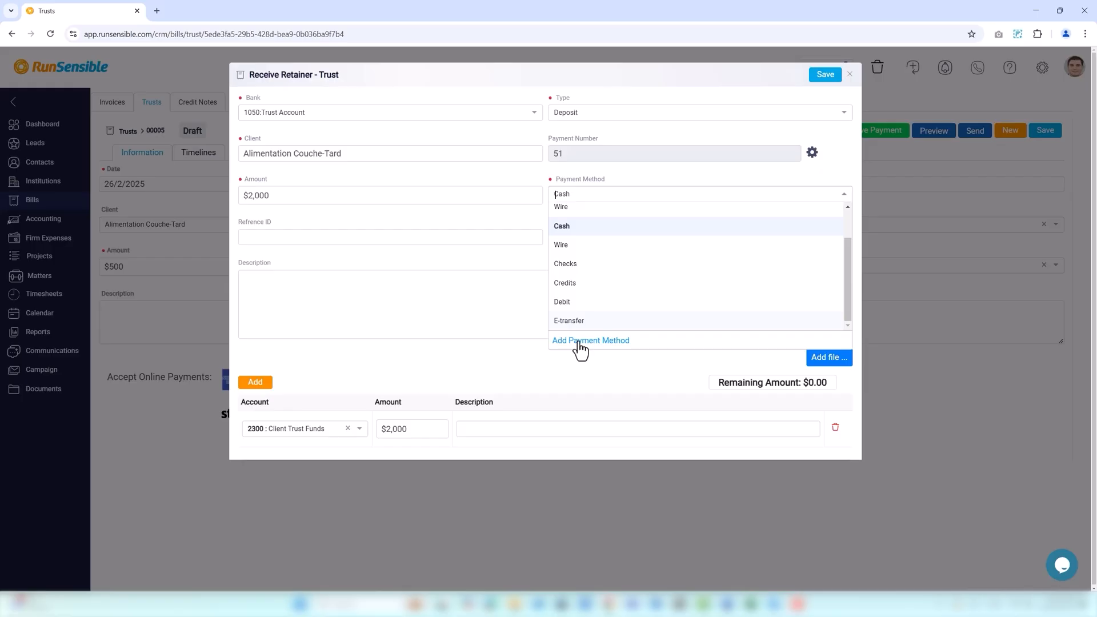
pyautogui.click(584, 364)
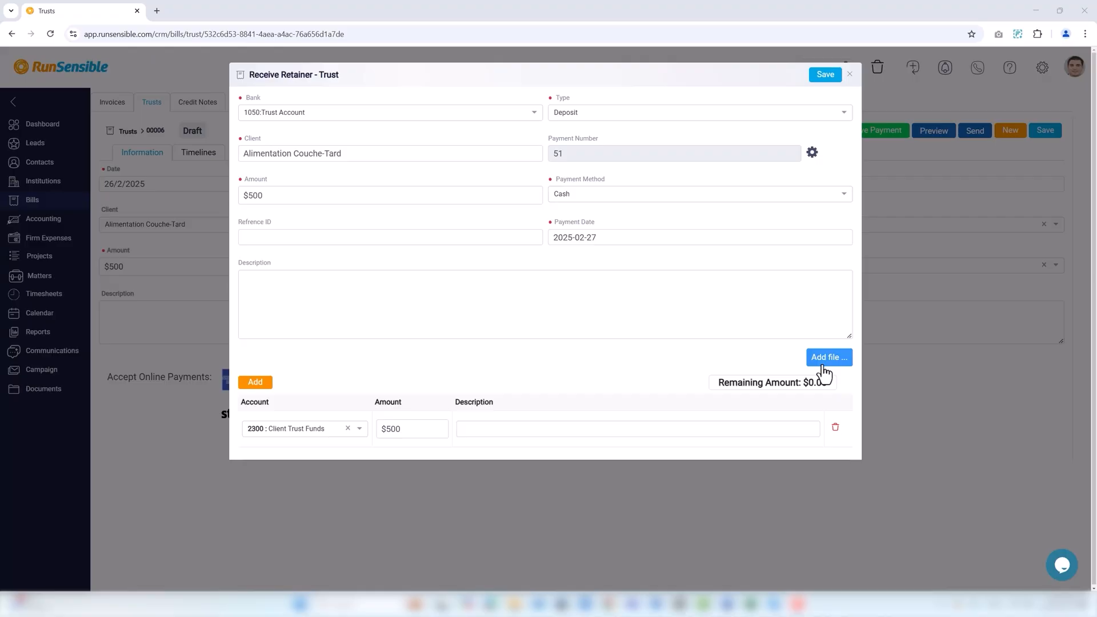
pyautogui.click(823, 368)
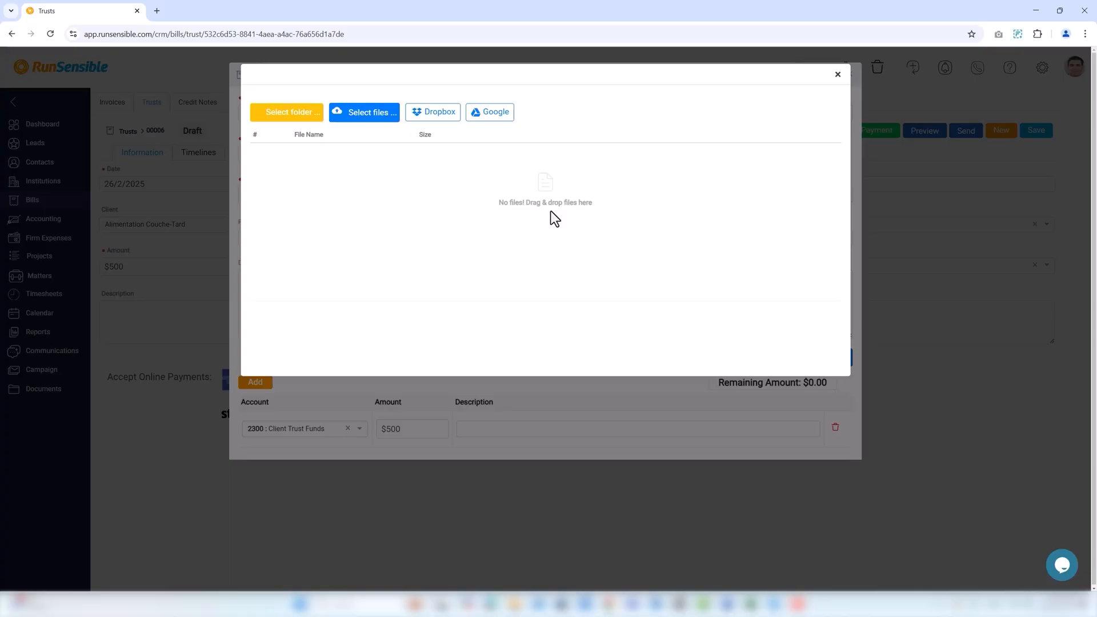
pyautogui.click(838, 74)
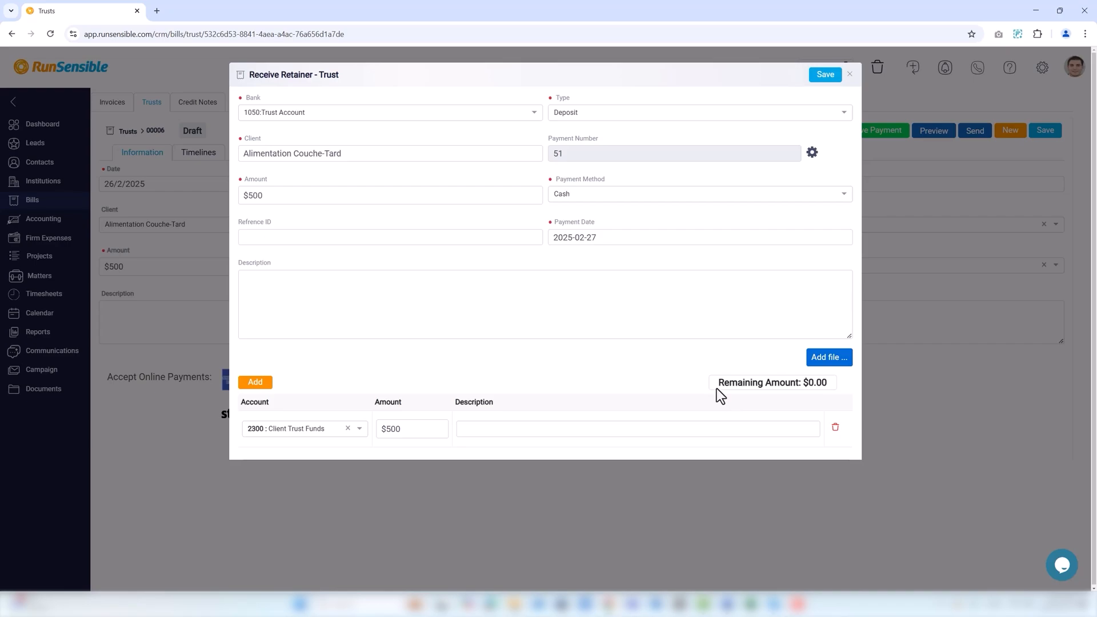
# Add a second line for account 2300 : Client Trust Funds, delete that line and close the payment form without saving
pyautogui.click(269, 387)
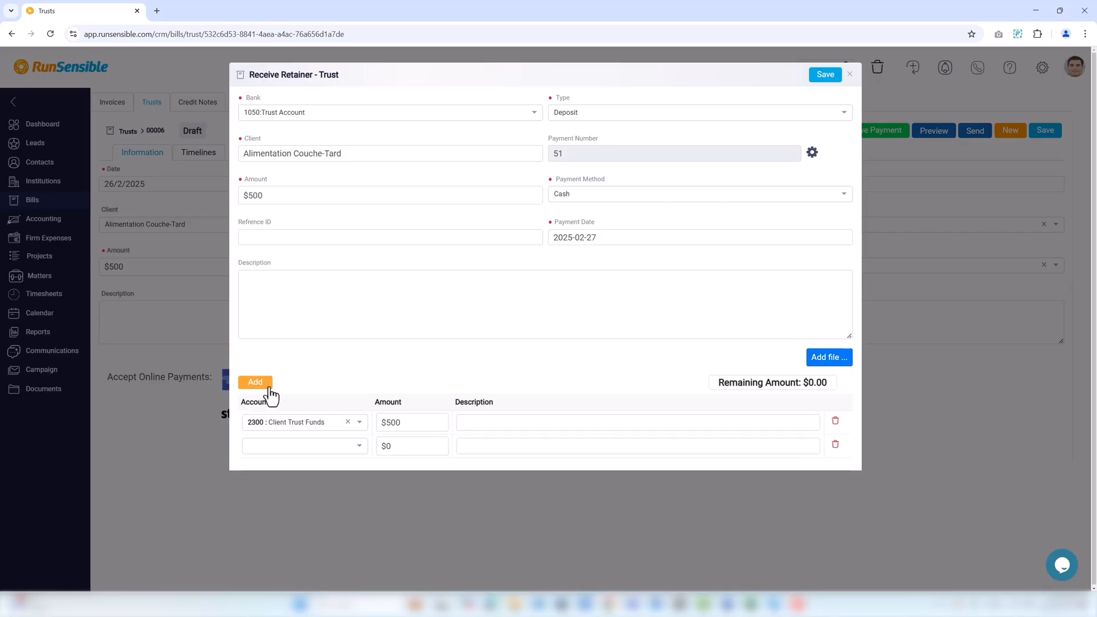
pyautogui.click(275, 445)
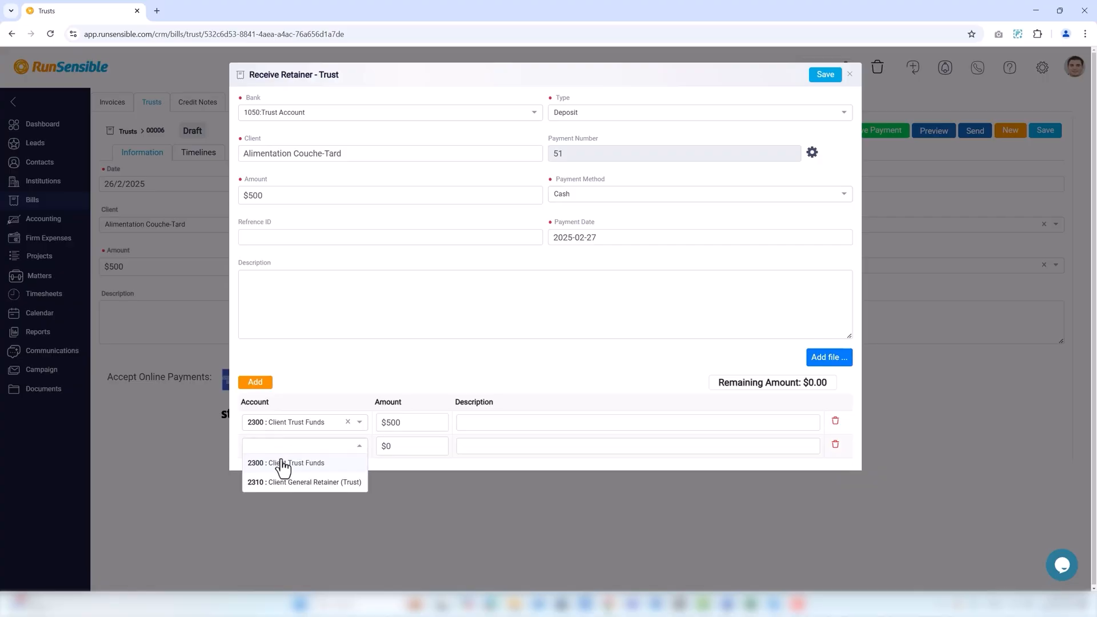
pyautogui.click(283, 461)
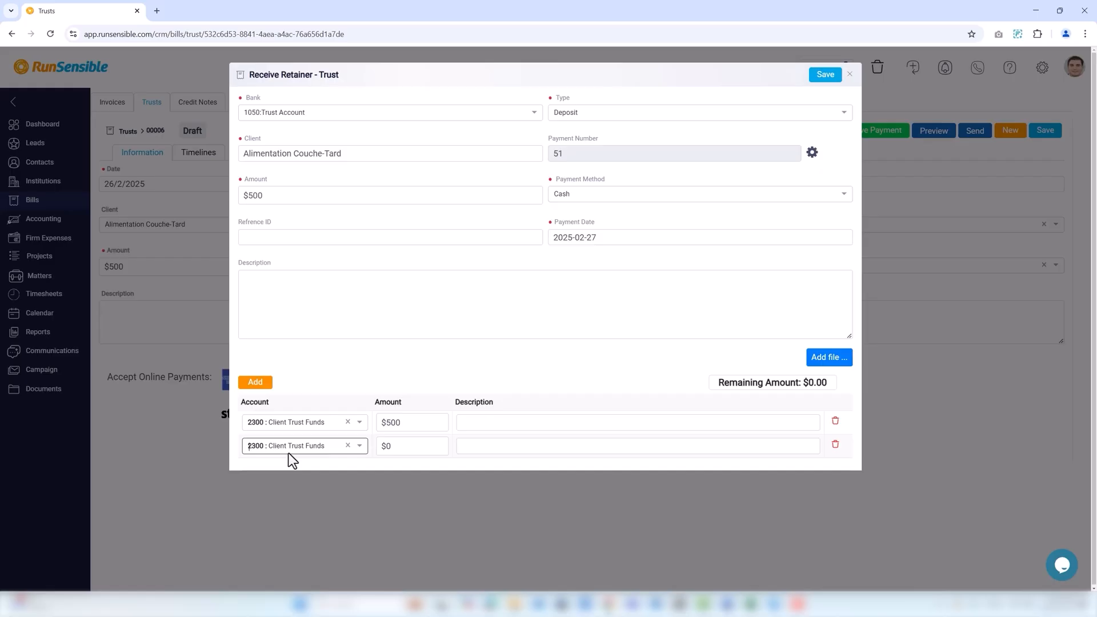
pyautogui.click(836, 446)
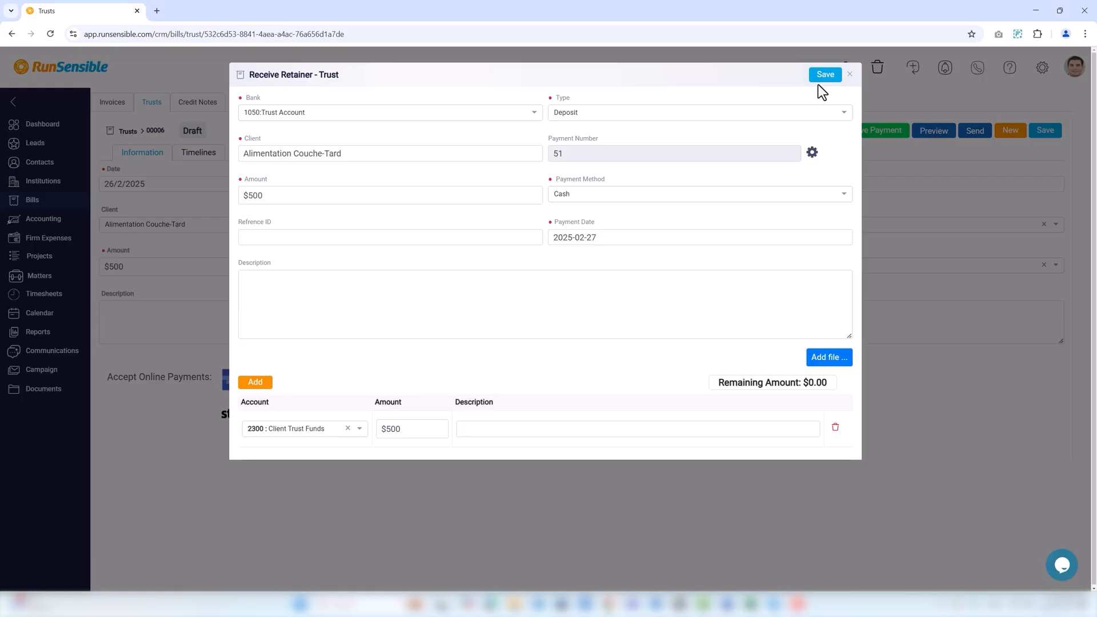
pyautogui.click(850, 76)
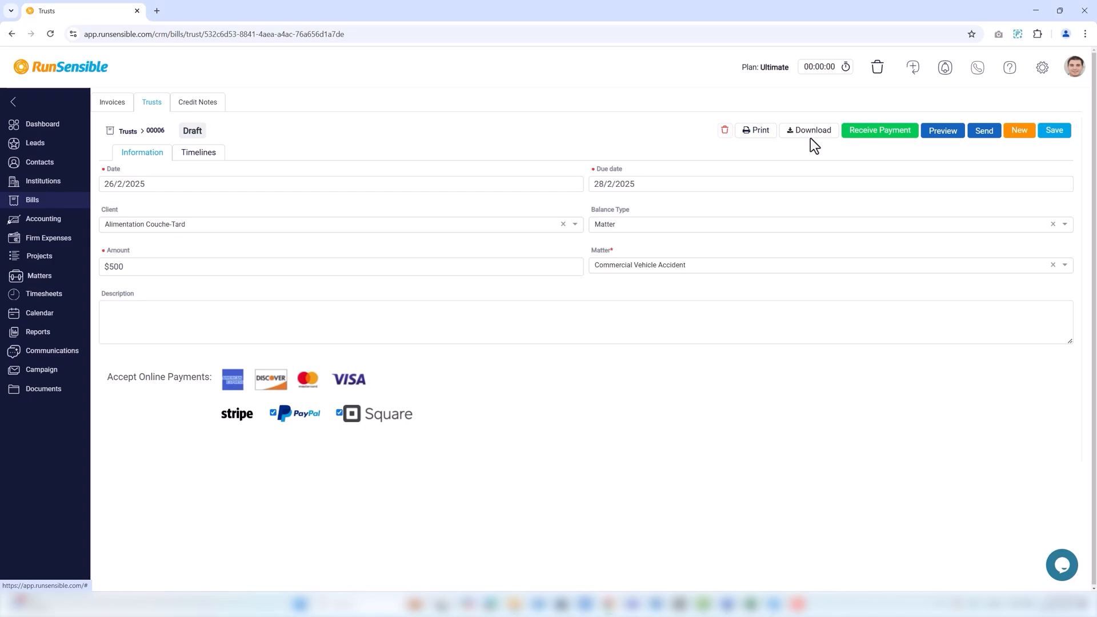
# Start deleting the trust request, decline the deletion and return to the trusts list
pyautogui.click(725, 131)
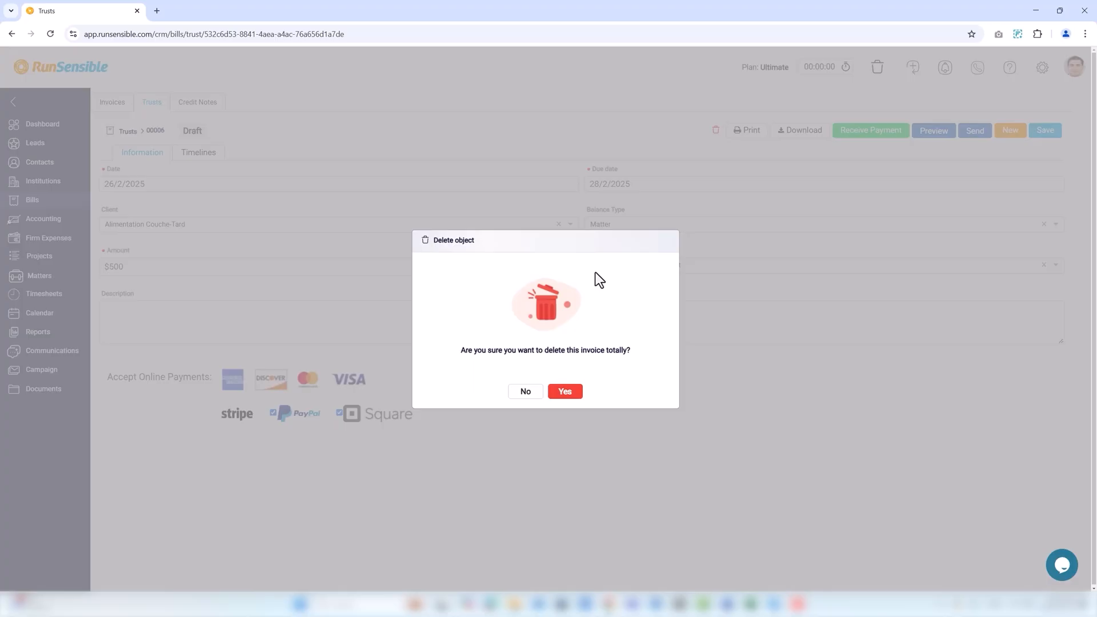
pyautogui.click(526, 394)
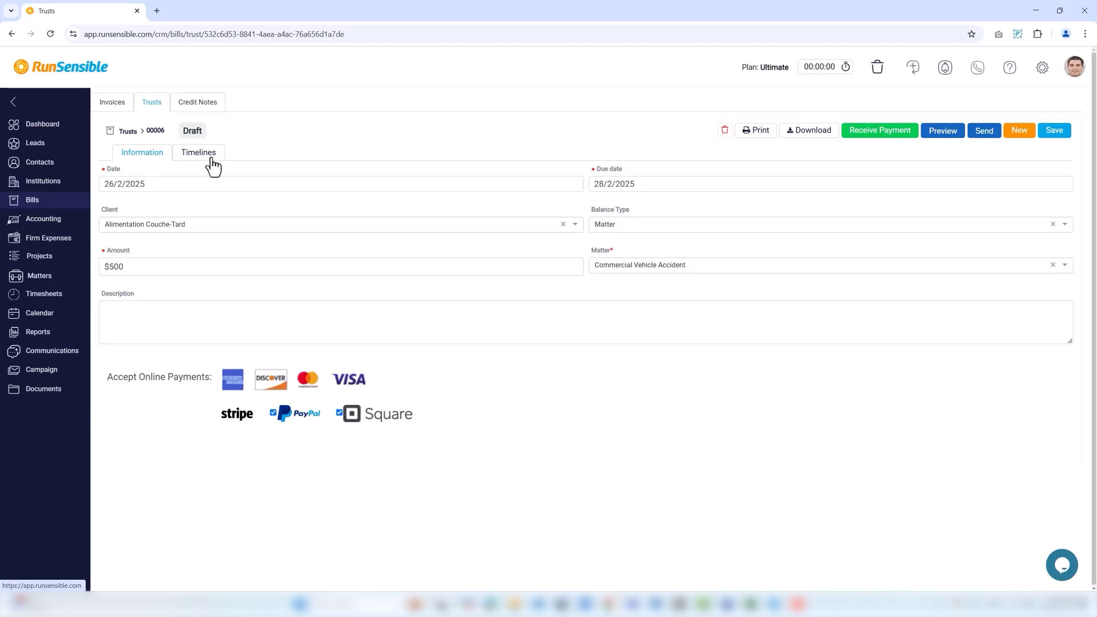
pyautogui.click(130, 133)
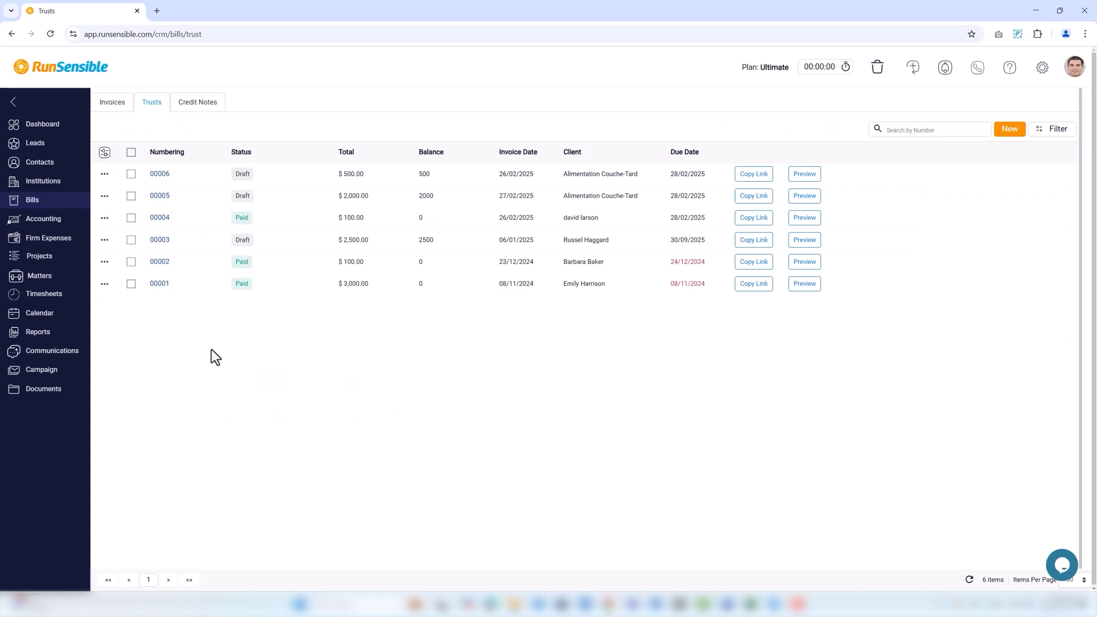
# Open the paid $3,000 trust and start a trust transfer from 1050: Trust Account to 1050: Trust Account
pyautogui.click(163, 285)
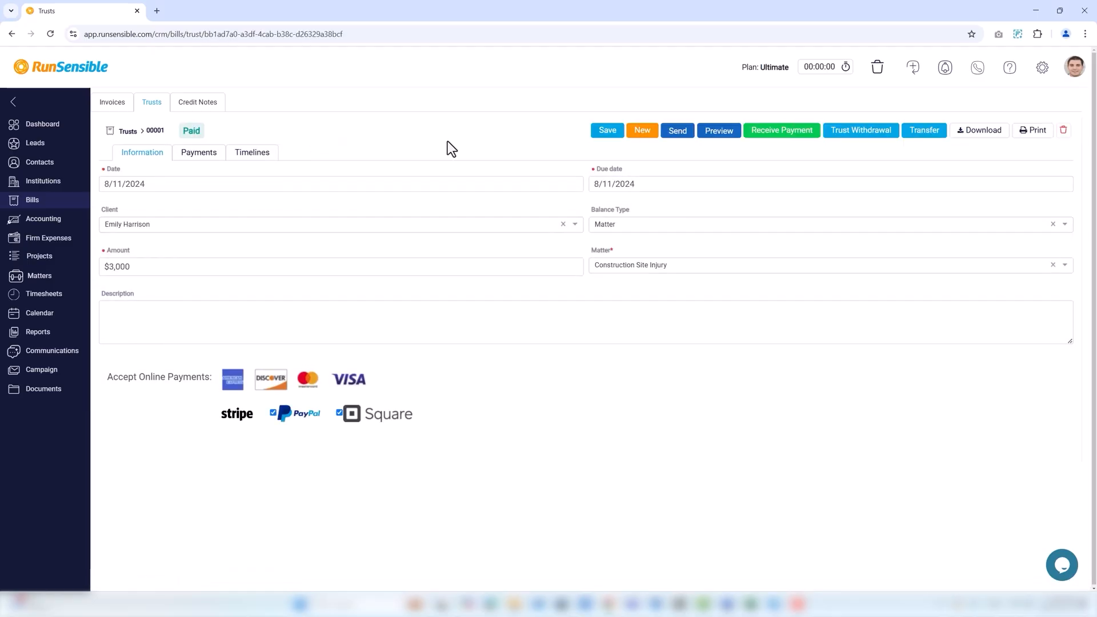
pyautogui.click(931, 136)
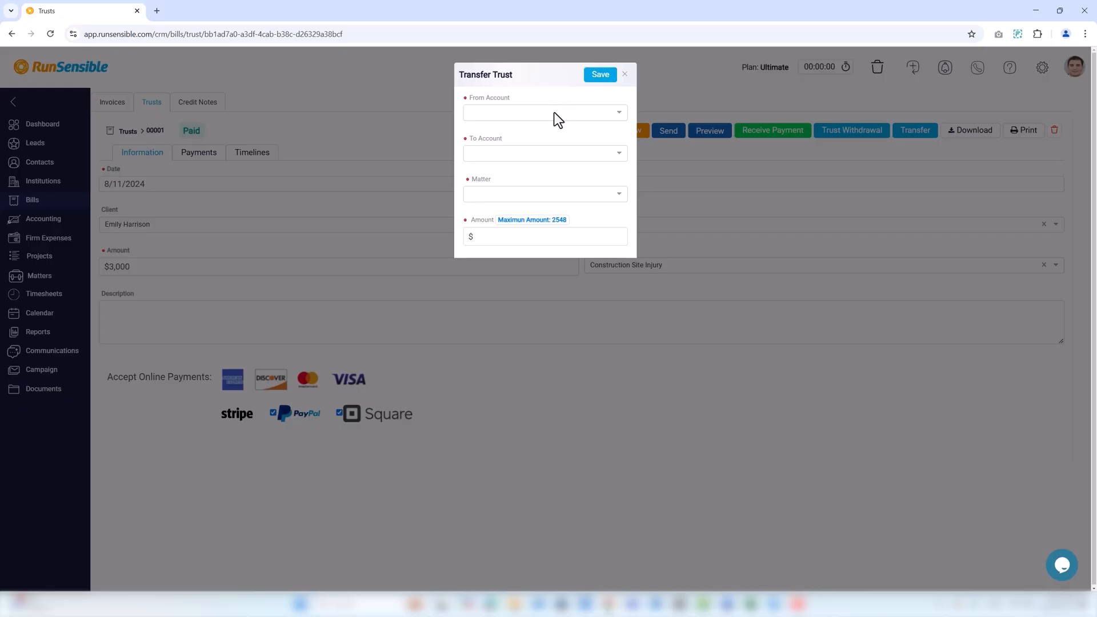
pyautogui.click(558, 115)
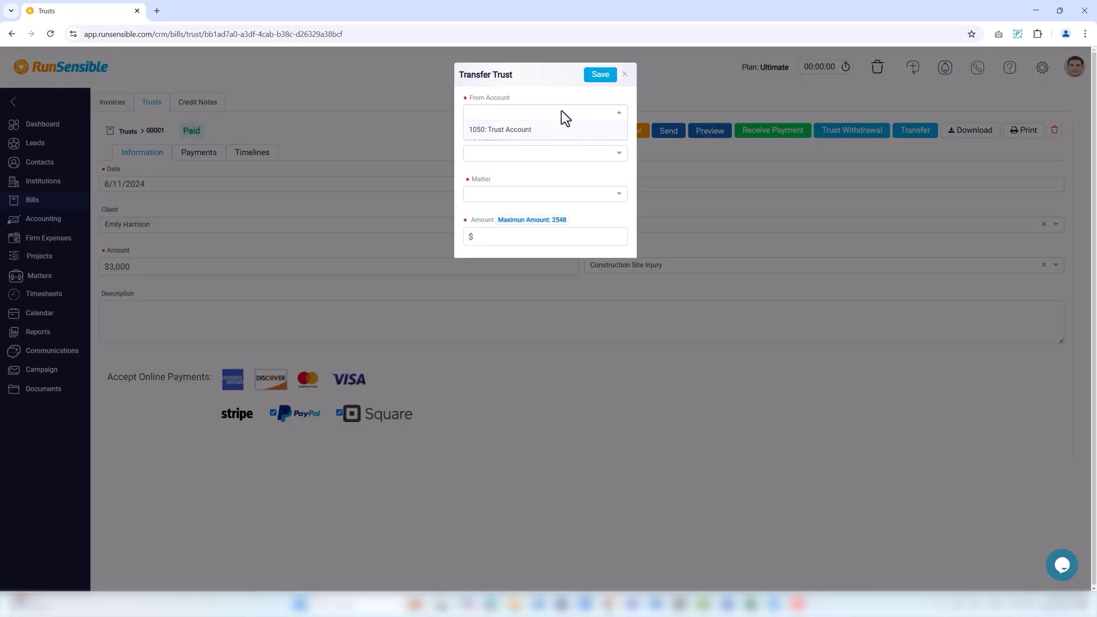
pyautogui.click(539, 131)
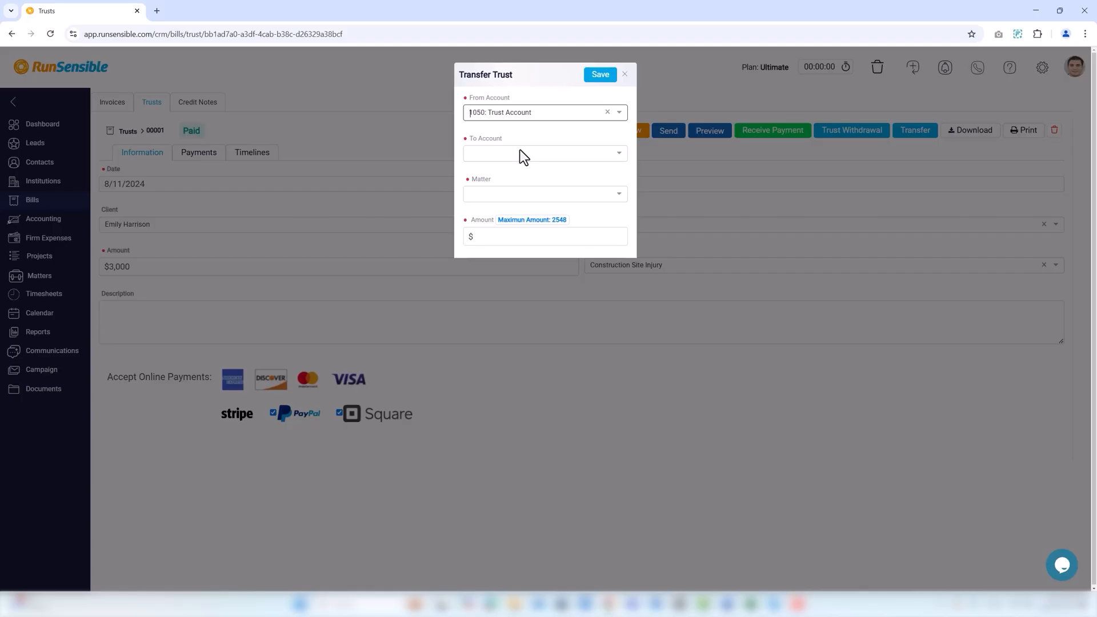
pyautogui.click(524, 151)
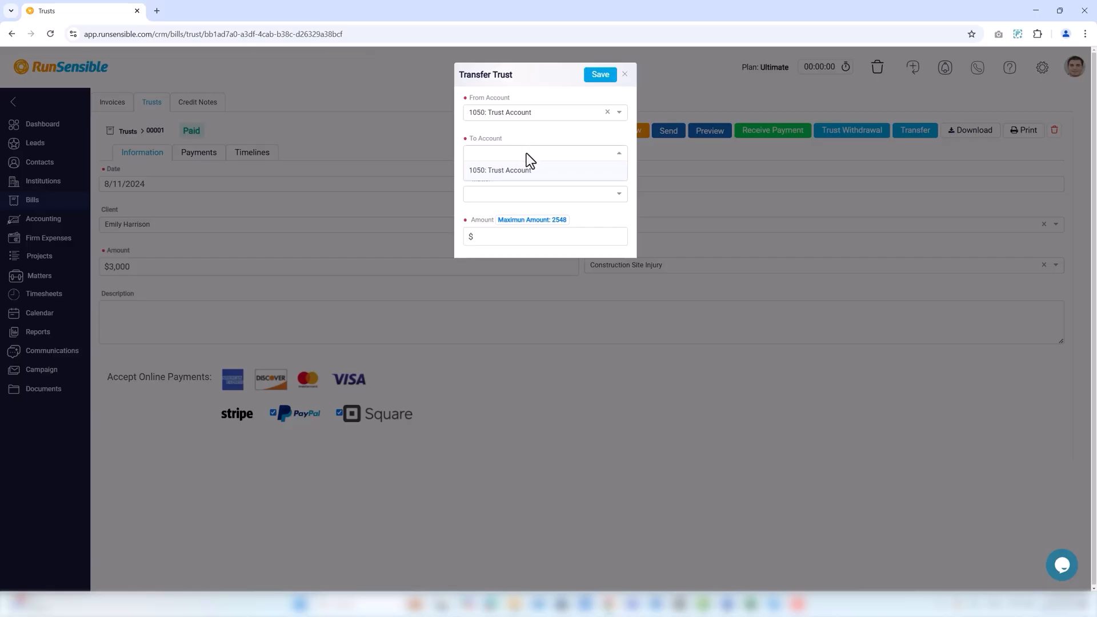
pyautogui.click(520, 172)
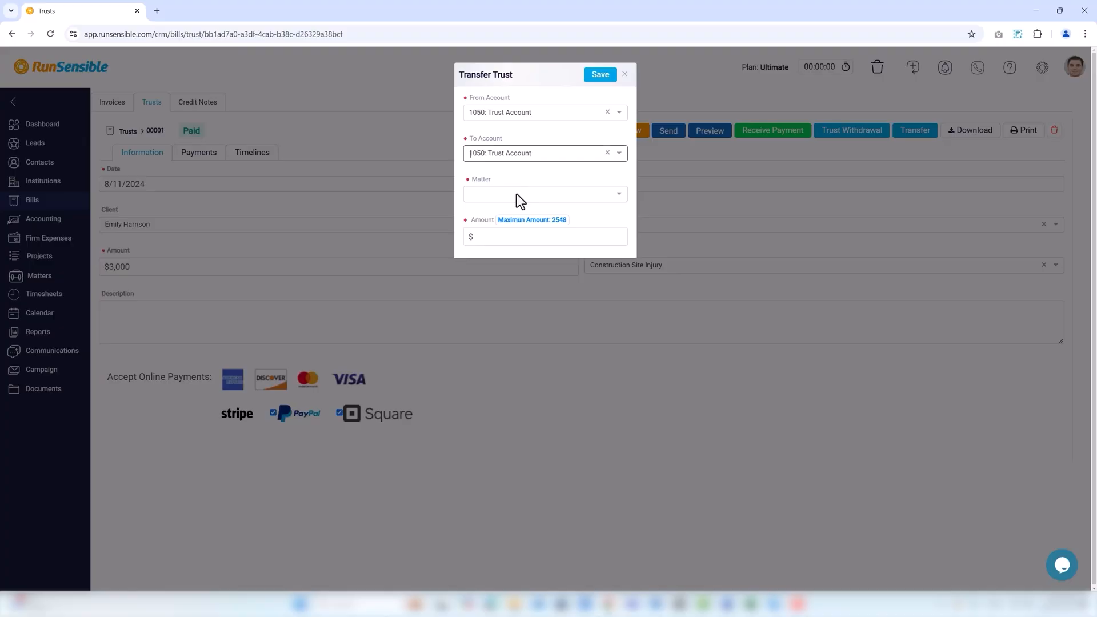
# Assign the transfer to the Construction Site Injury matter, set its amount to $200 and save it
pyautogui.click(519, 200)
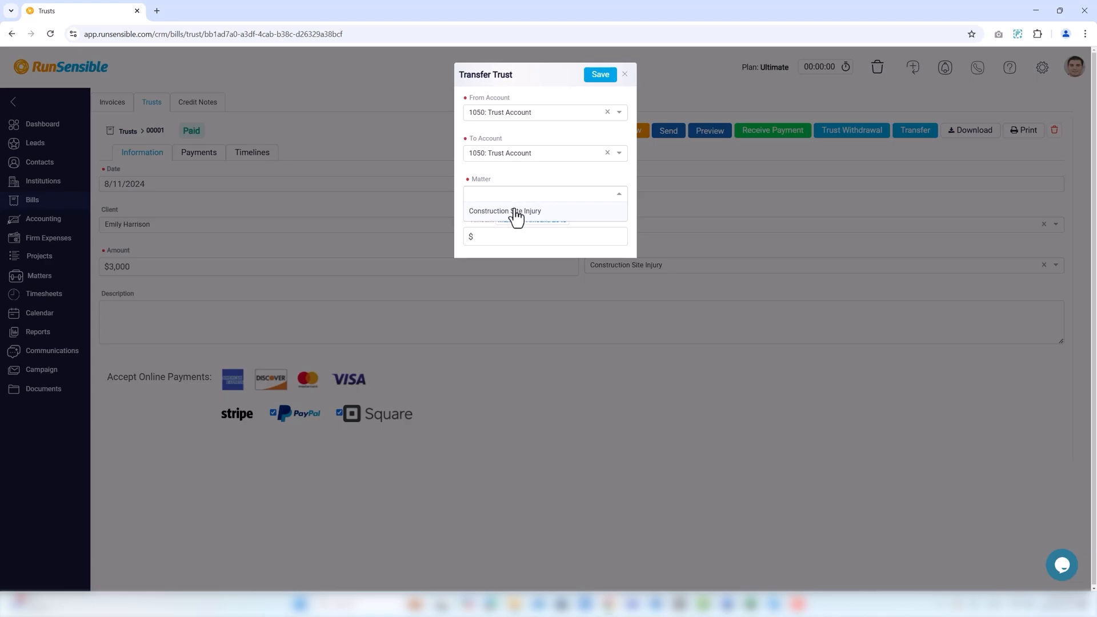
pyautogui.click(516, 212)
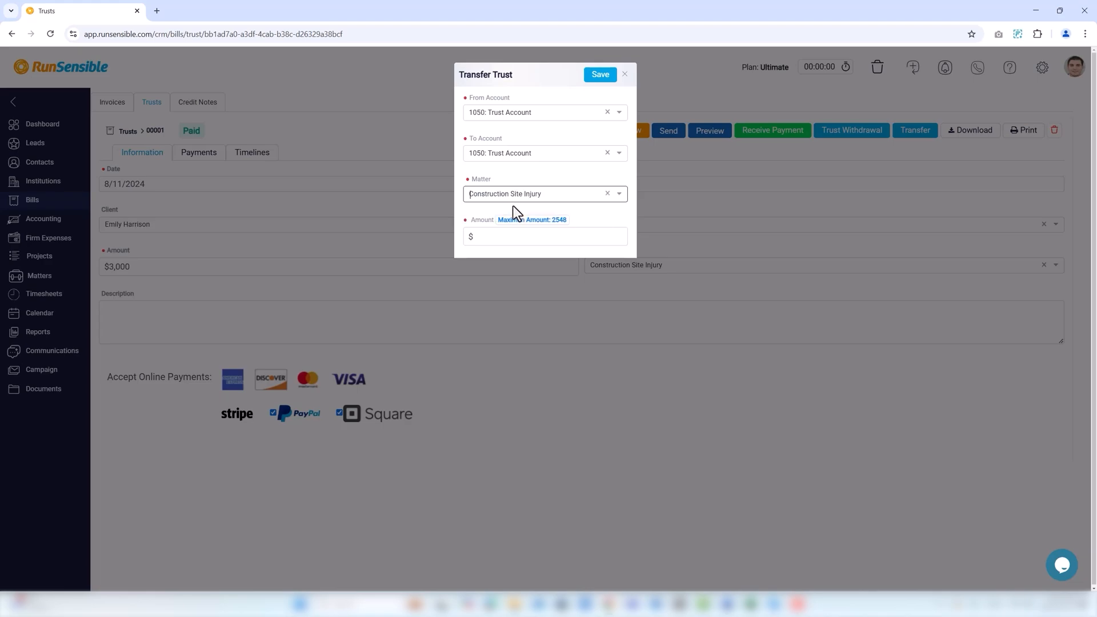
pyautogui.click(477, 239)
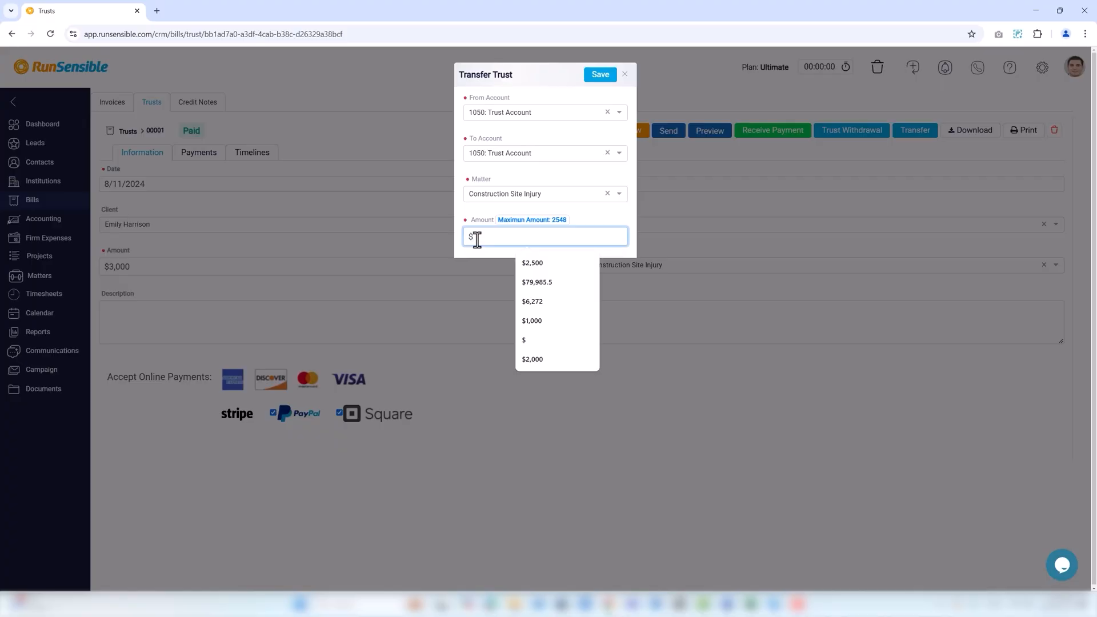
pyautogui.write('200')
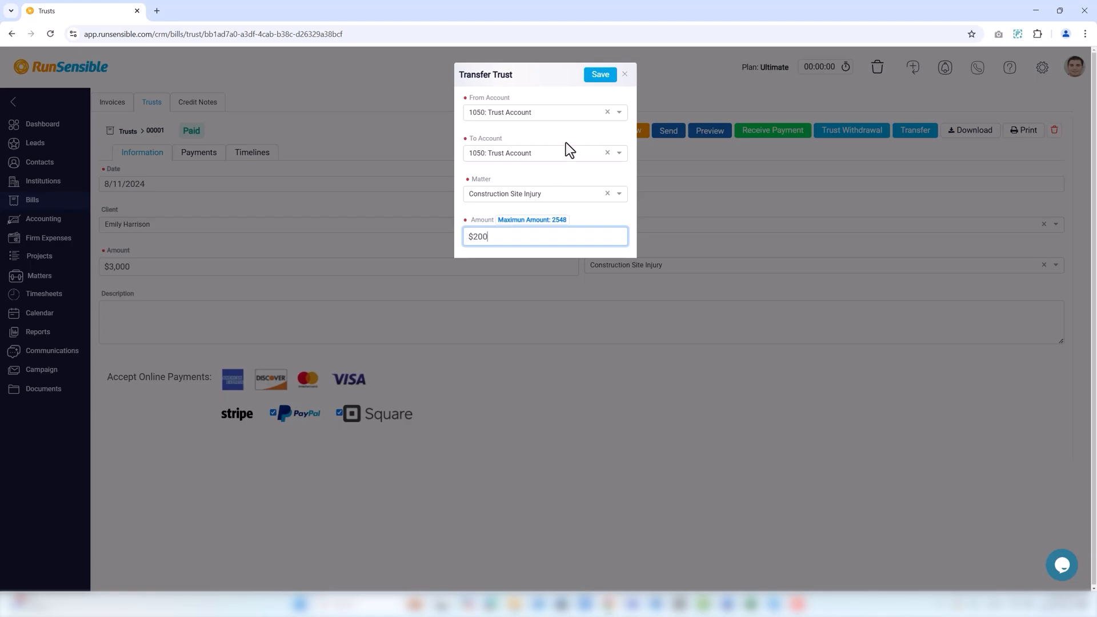
pyautogui.click(600, 76)
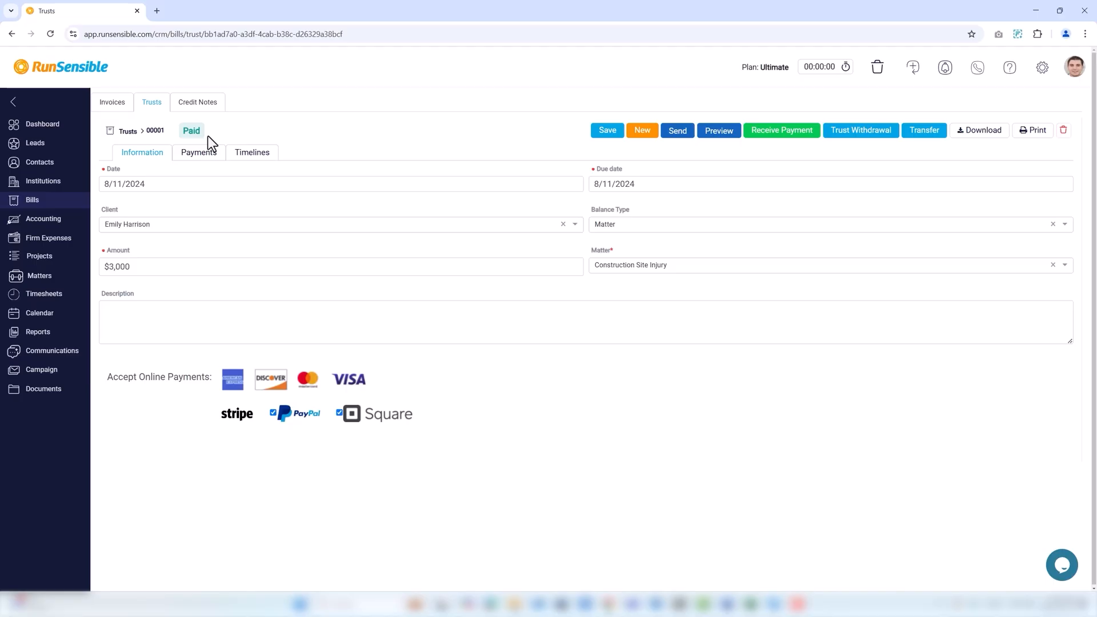
# Open the trust withdrawal form and view its amount and available payment methods, keeping Cash as the method
pyautogui.click(828, 137)
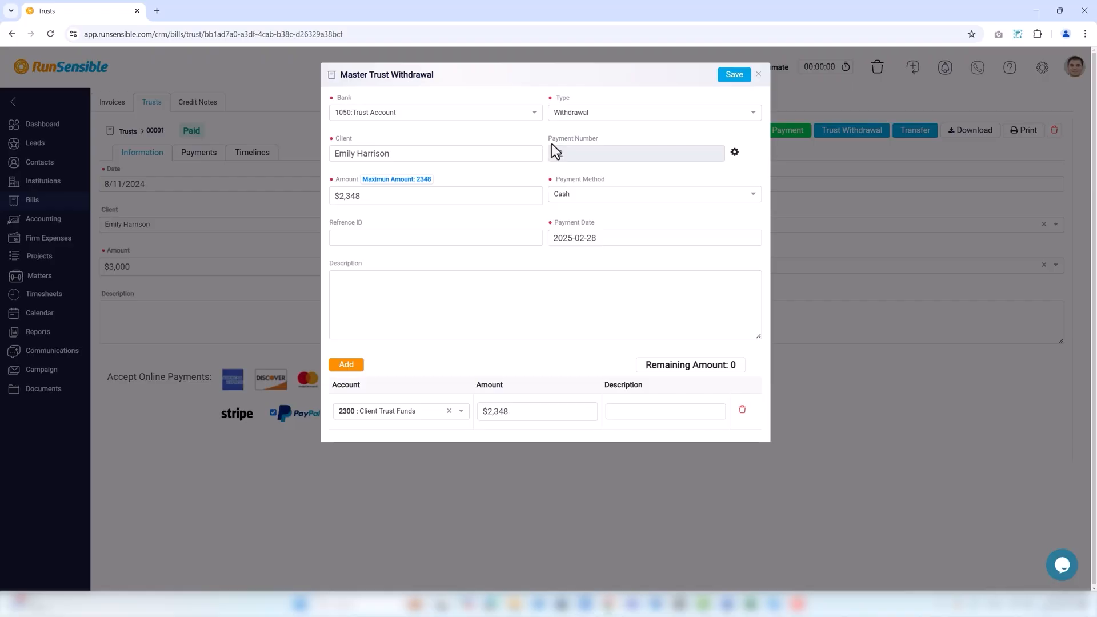
pyautogui.click(375, 196)
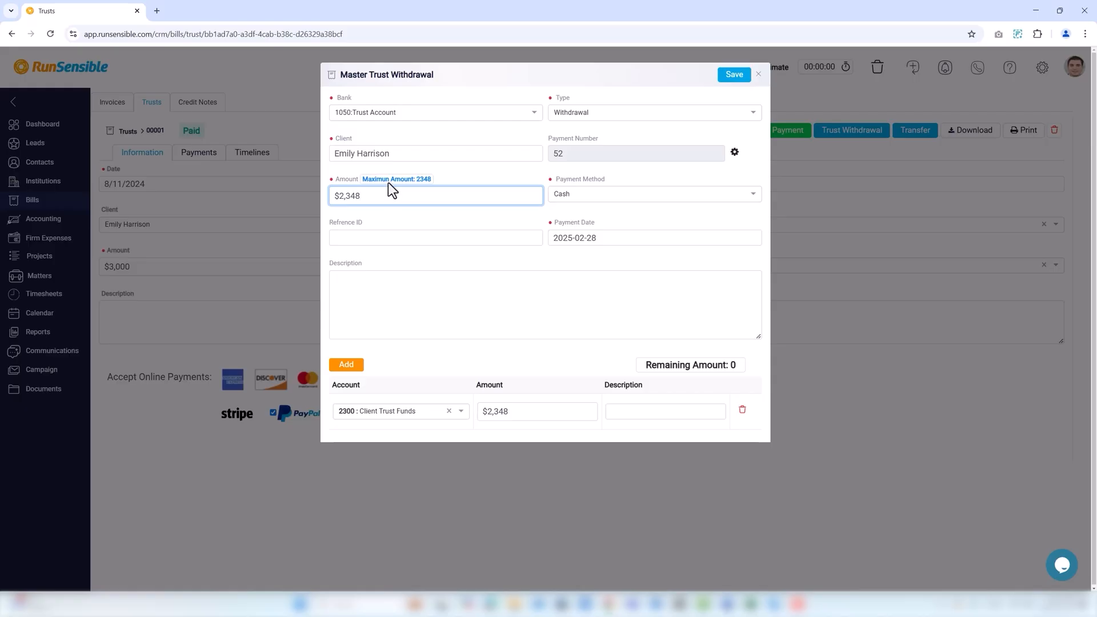
pyautogui.click(571, 191)
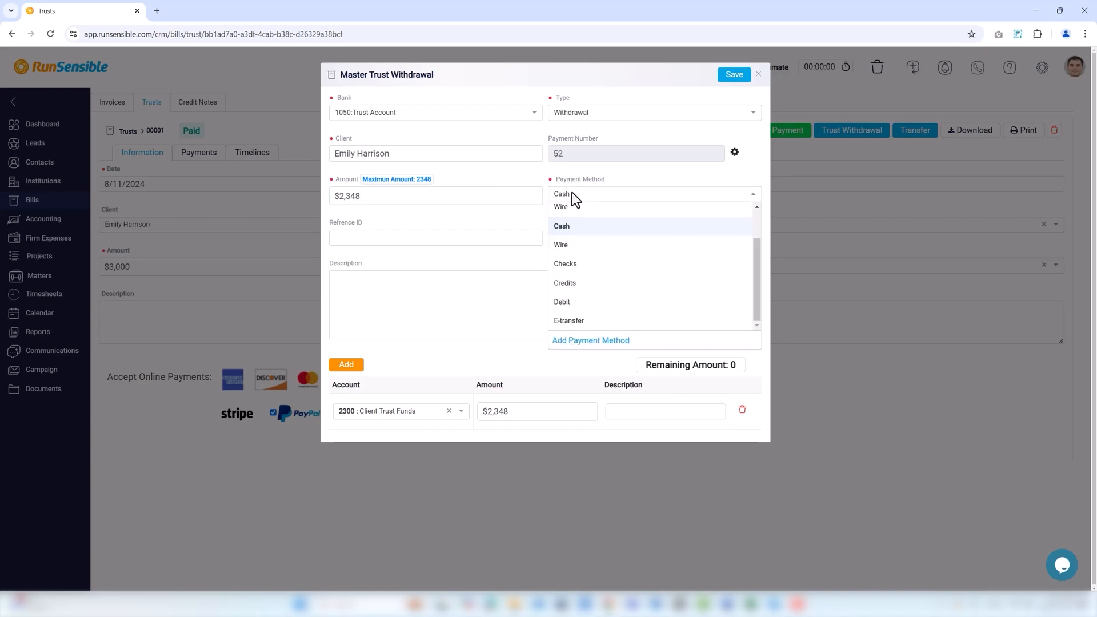
pyautogui.click(570, 226)
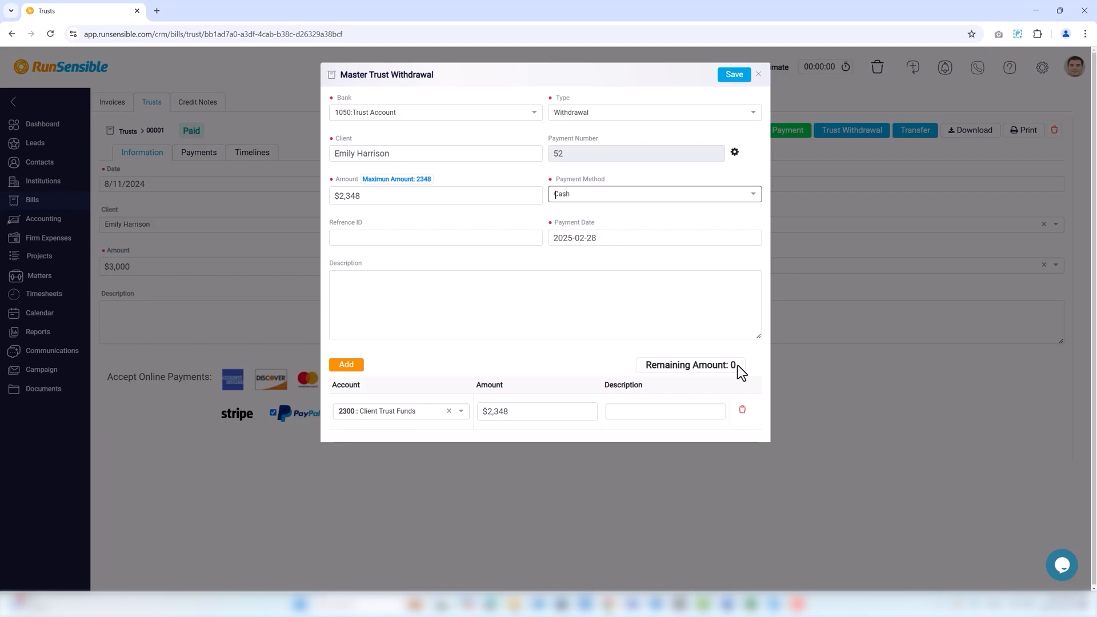
# Add a blank account line to the trust withdrawal, delete that line and close the form without saving
pyautogui.click(356, 369)
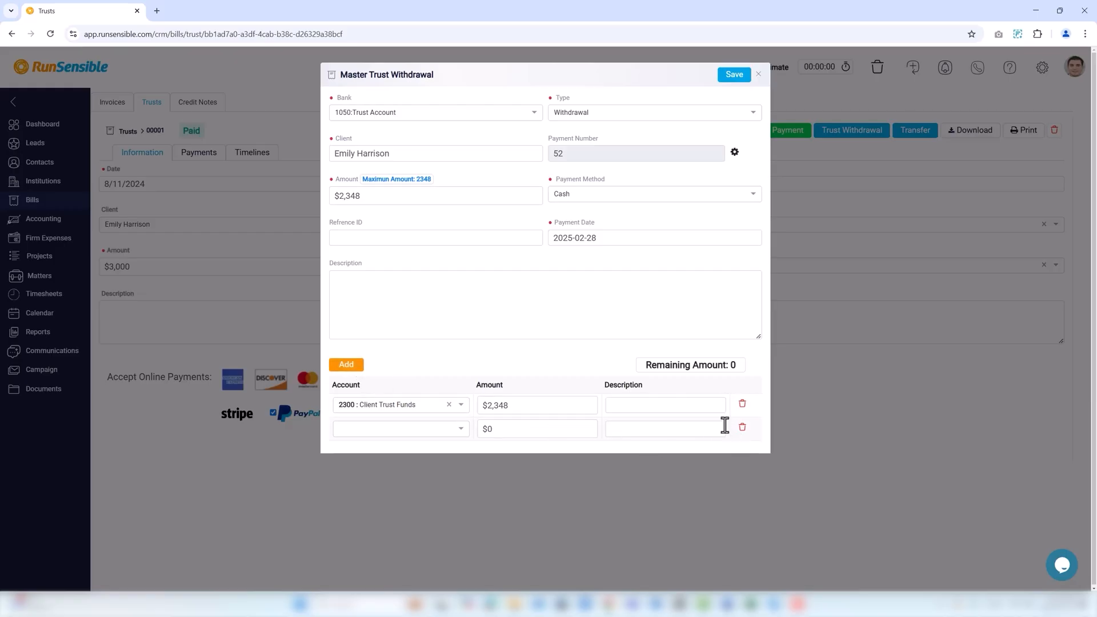
pyautogui.click(742, 427)
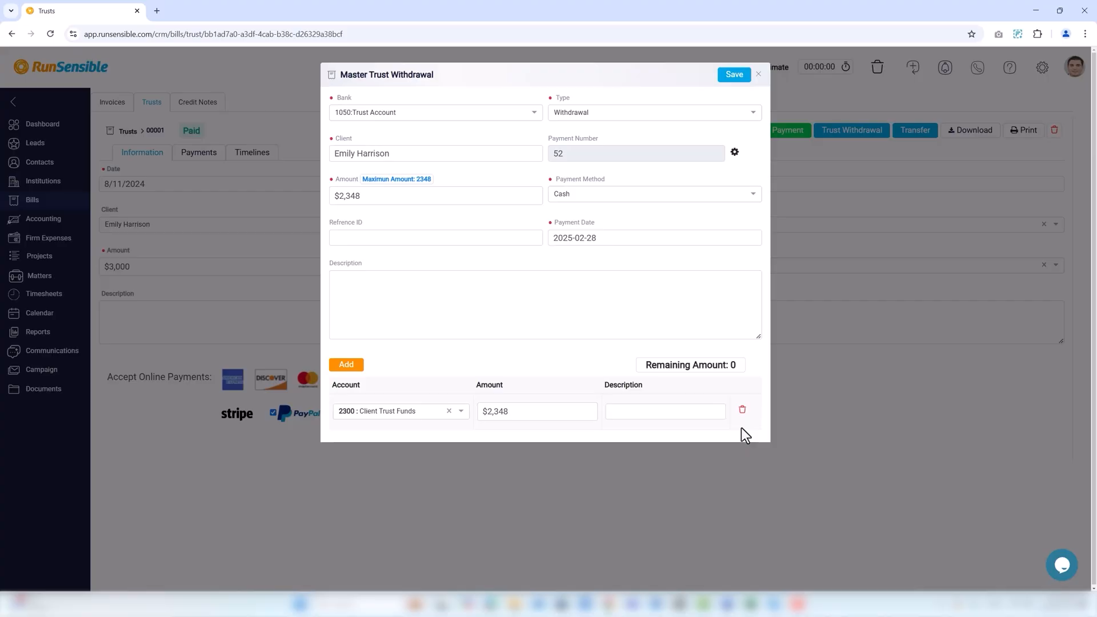
pyautogui.click(758, 76)
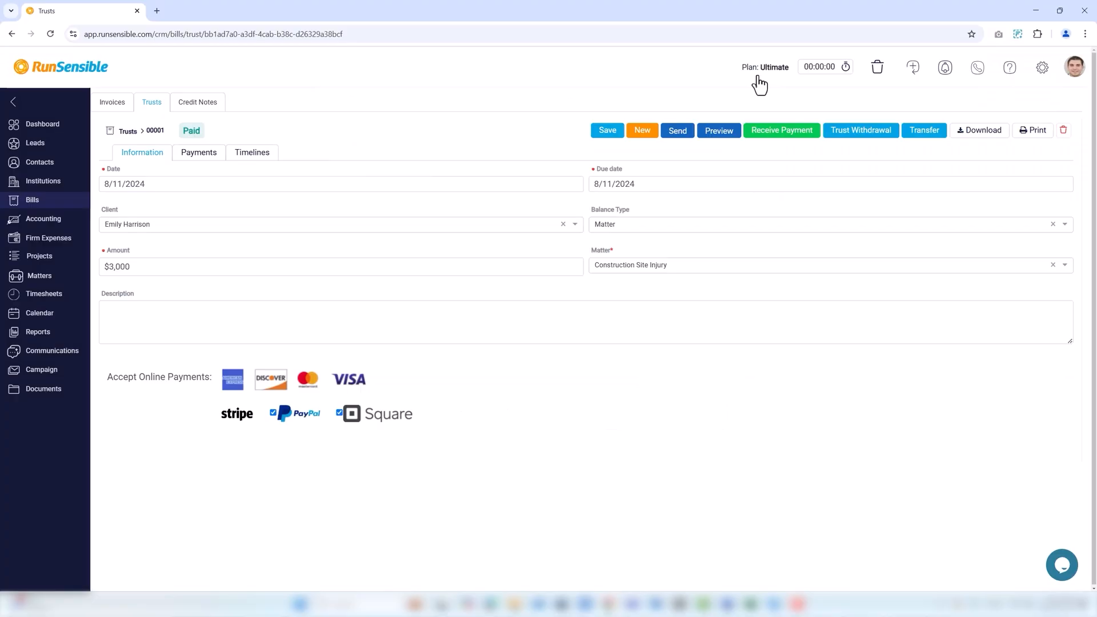